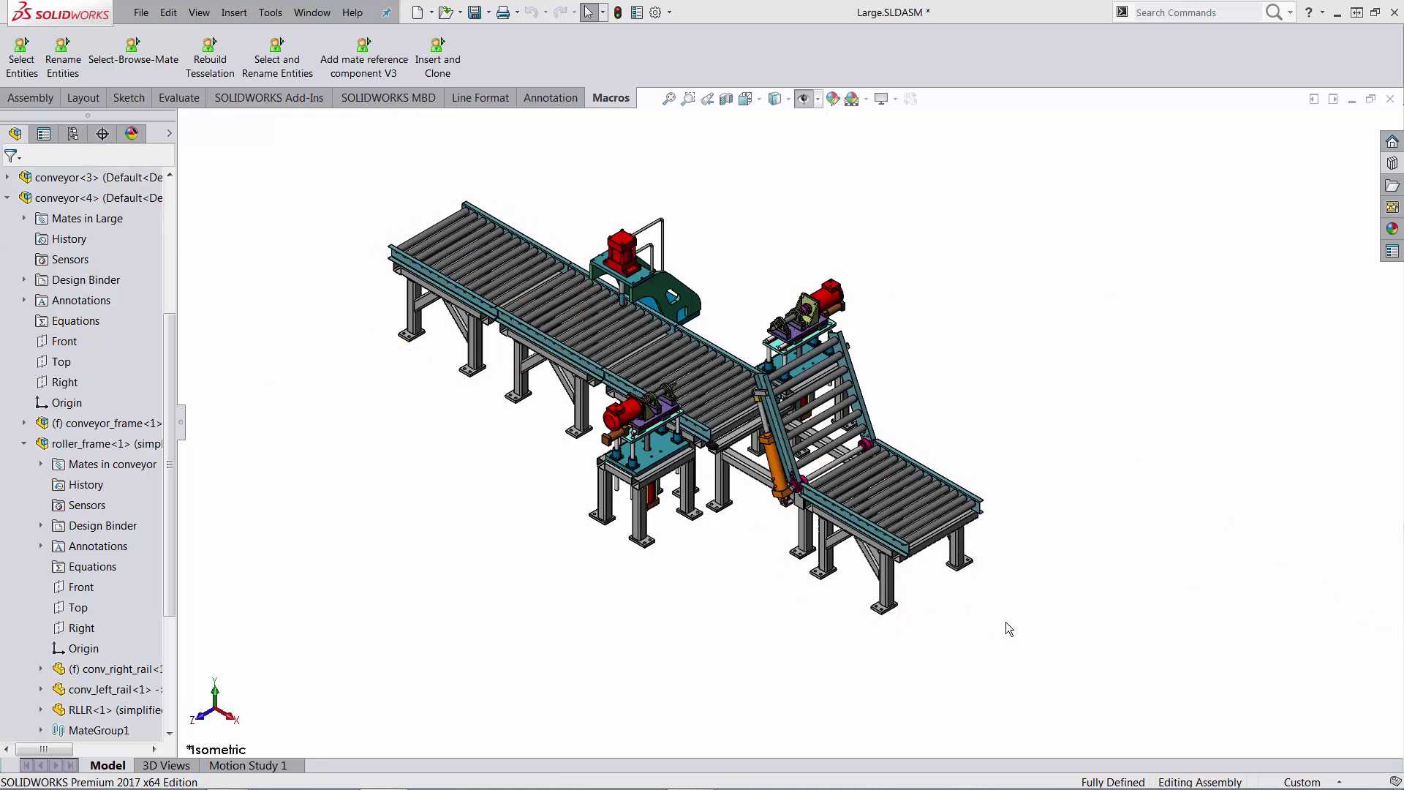
From a roller, use Select Subassembly to pick the parent roller_frame-1 subassembly
right_click(907, 490)
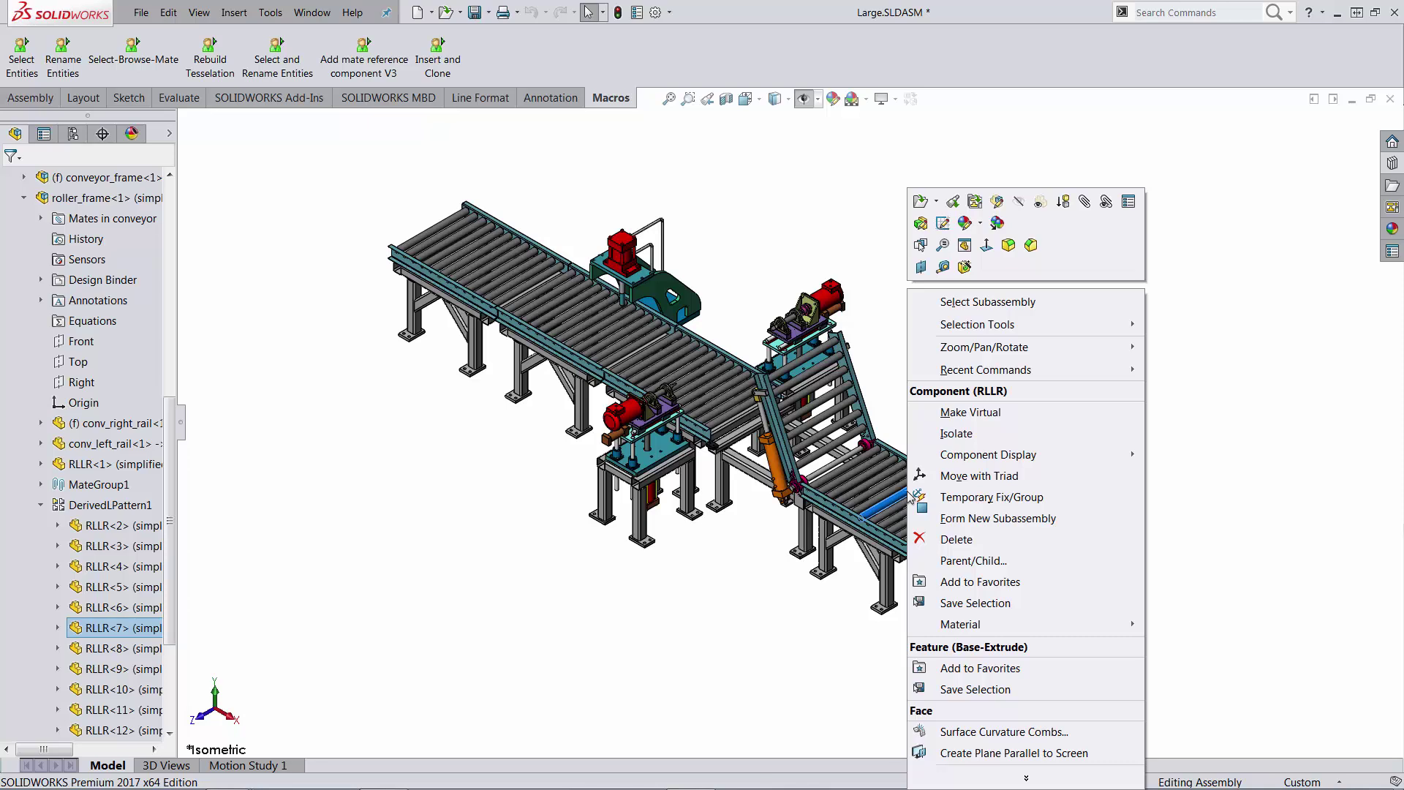
click(975, 303)
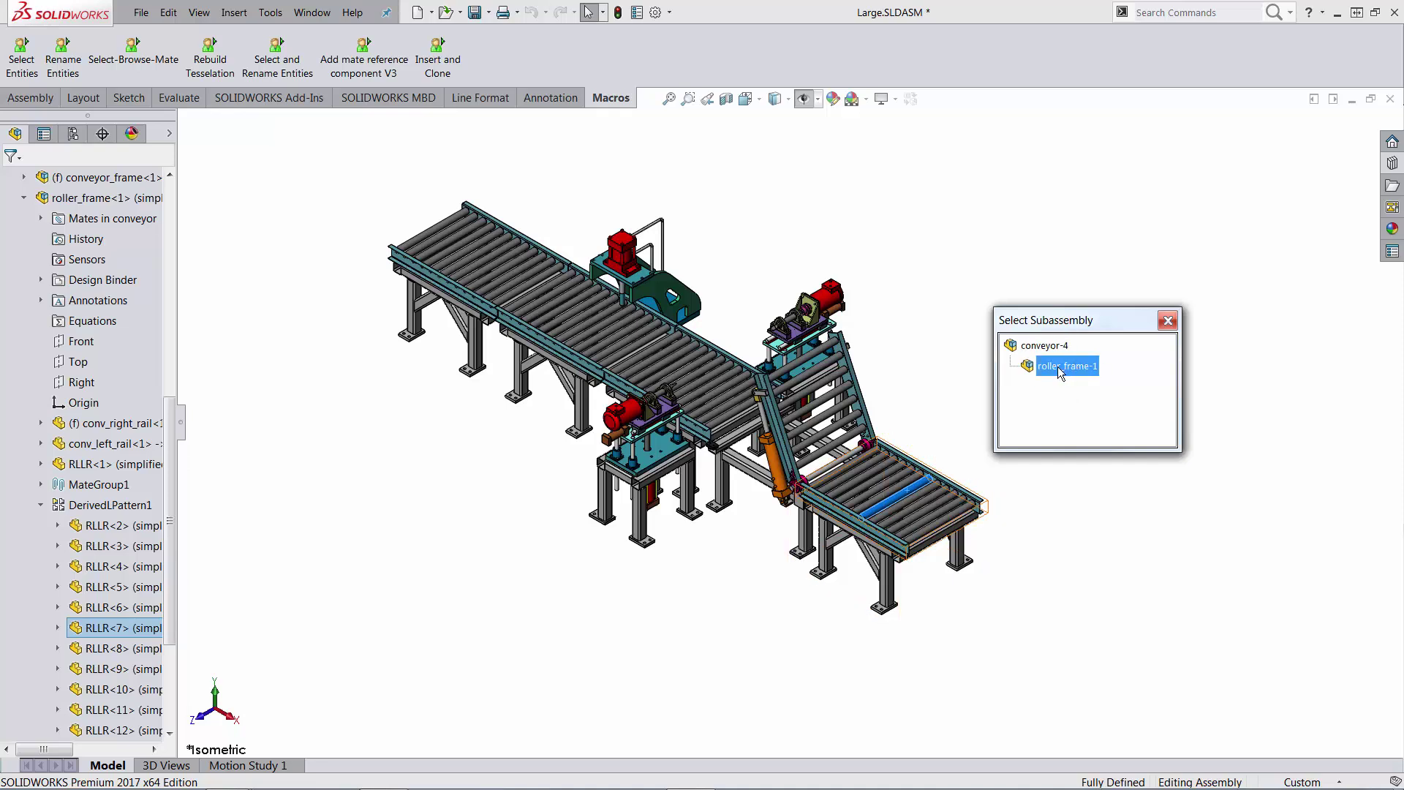
click(1058, 367)
Select roller_frame-1 under conveyor-4 through Select Subassembly
right_click(1002, 310)
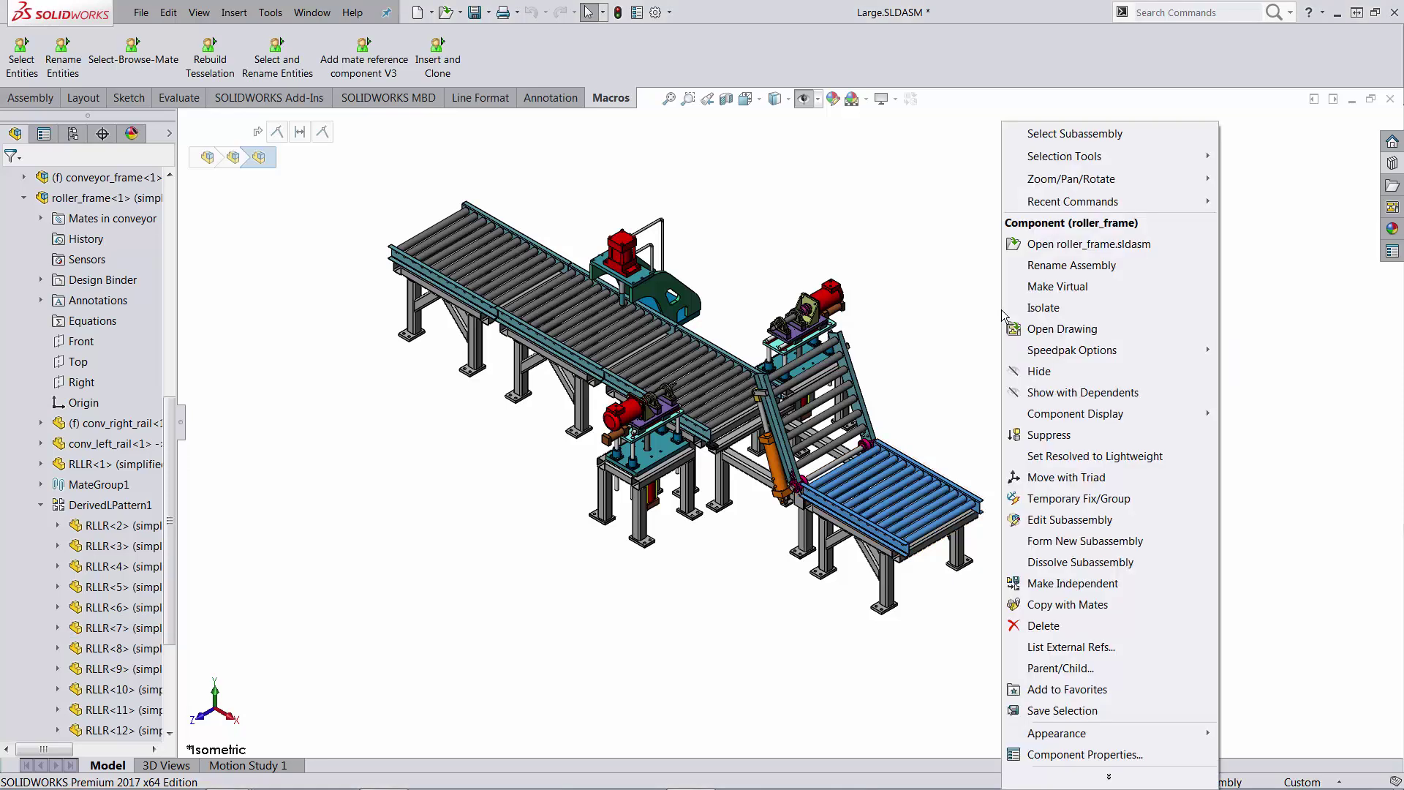
click(1075, 135)
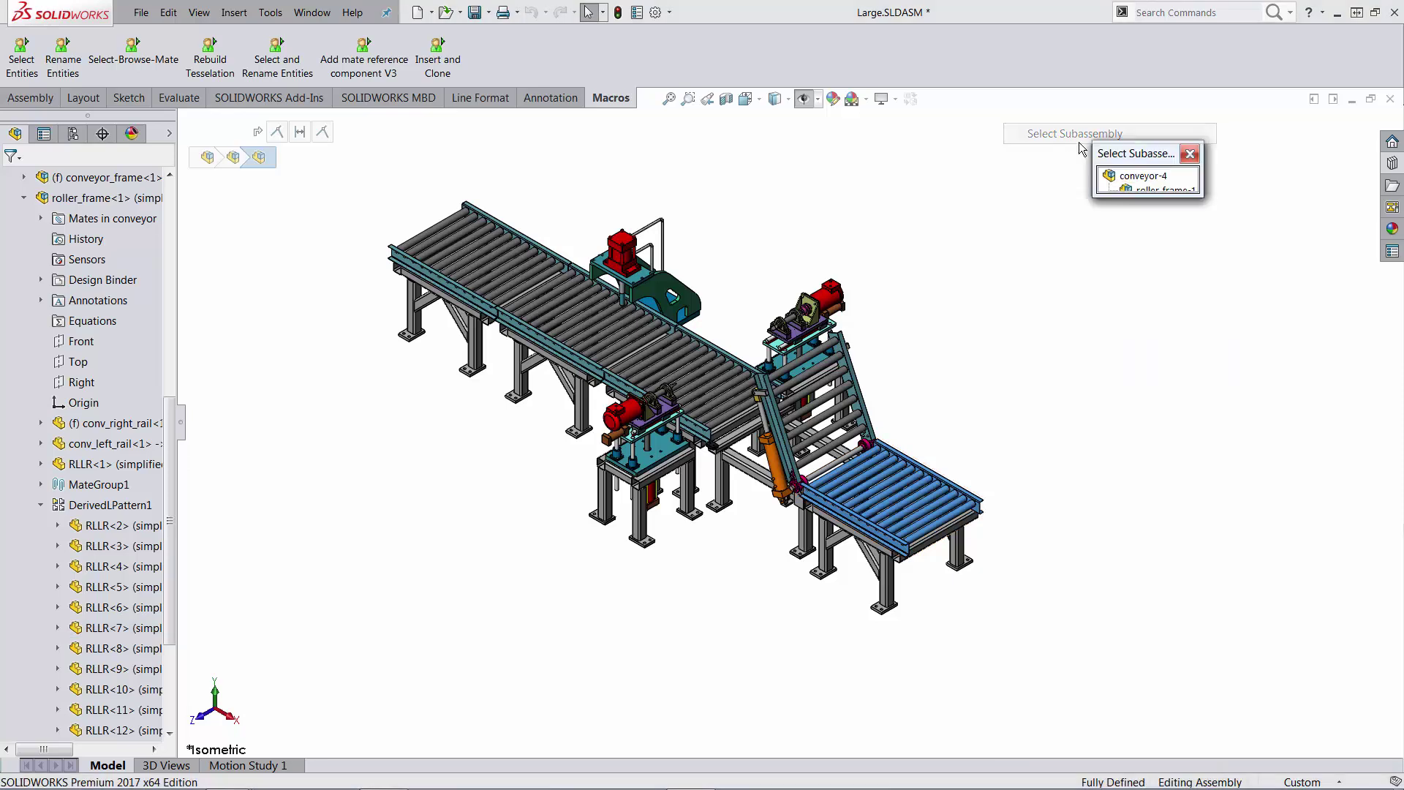
click(1131, 180)
click(1130, 178)
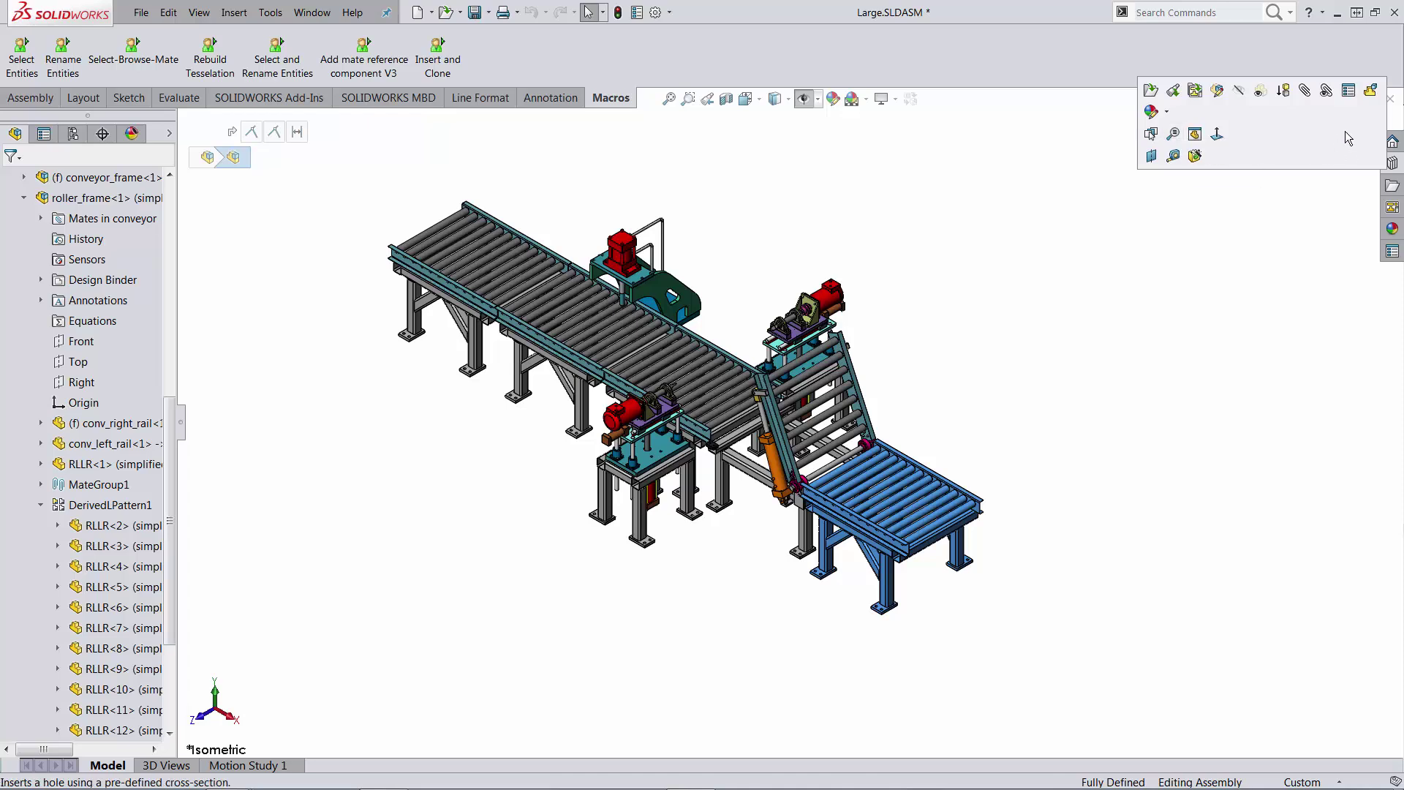
Make the roller_frame section transparent, then switch it back to opaque
click(1259, 94)
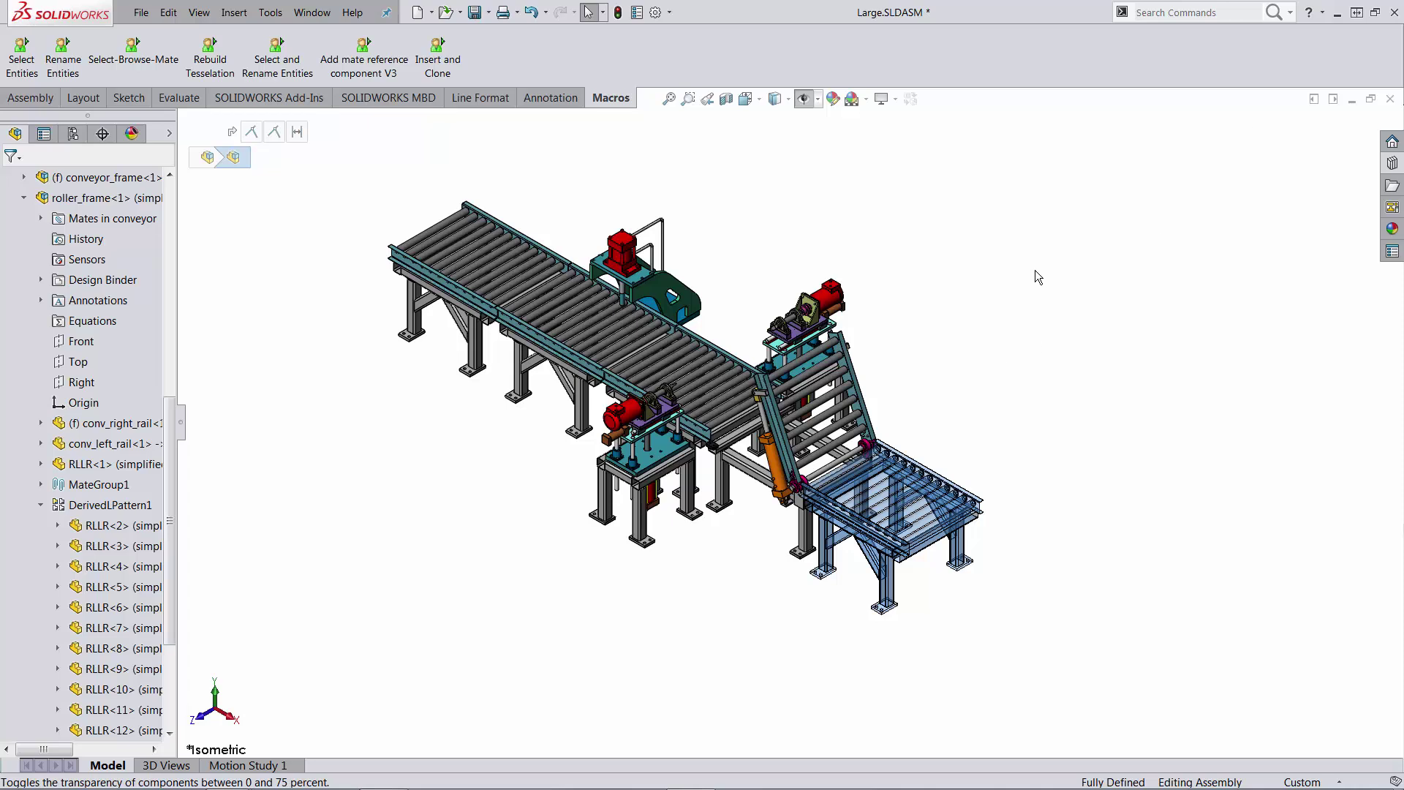
click(944, 533)
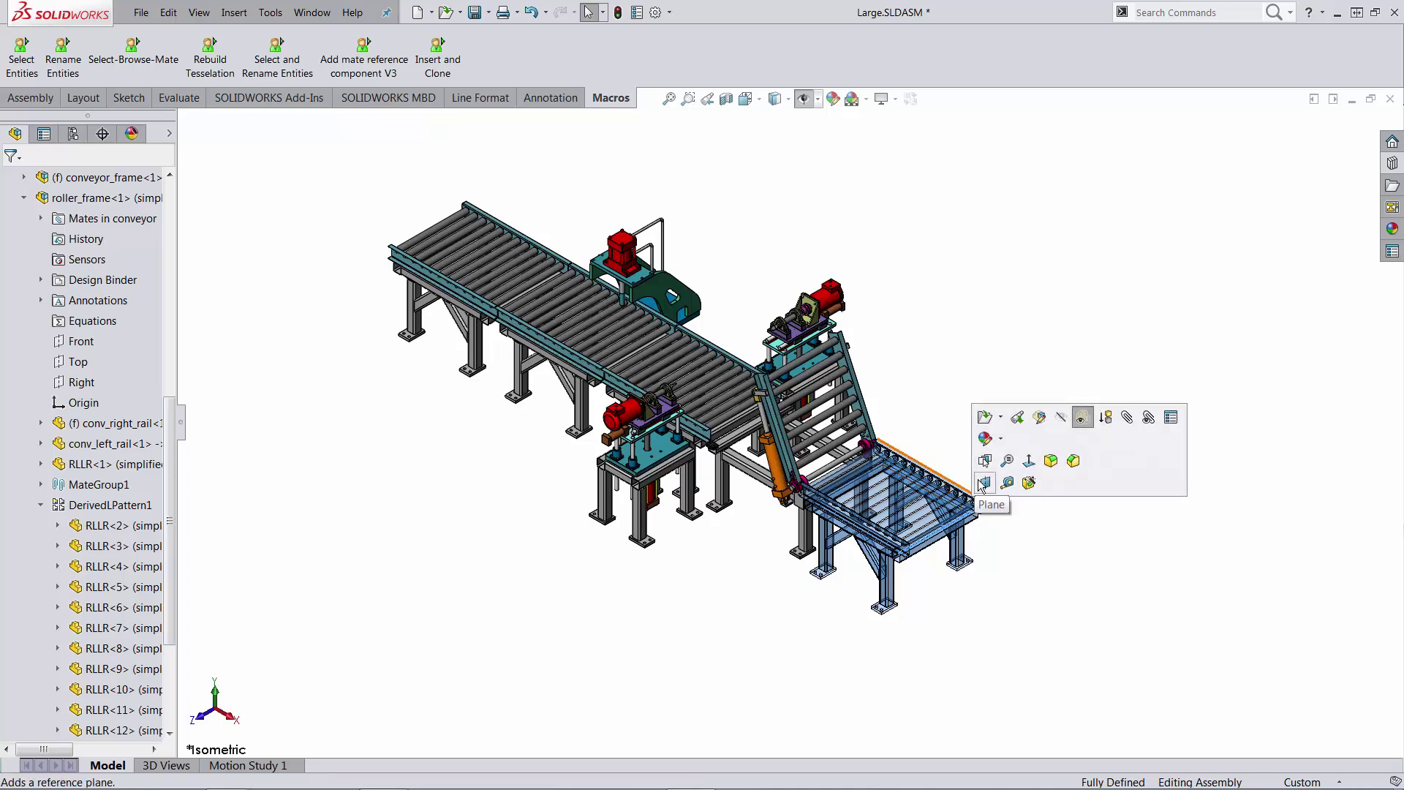
click(1082, 421)
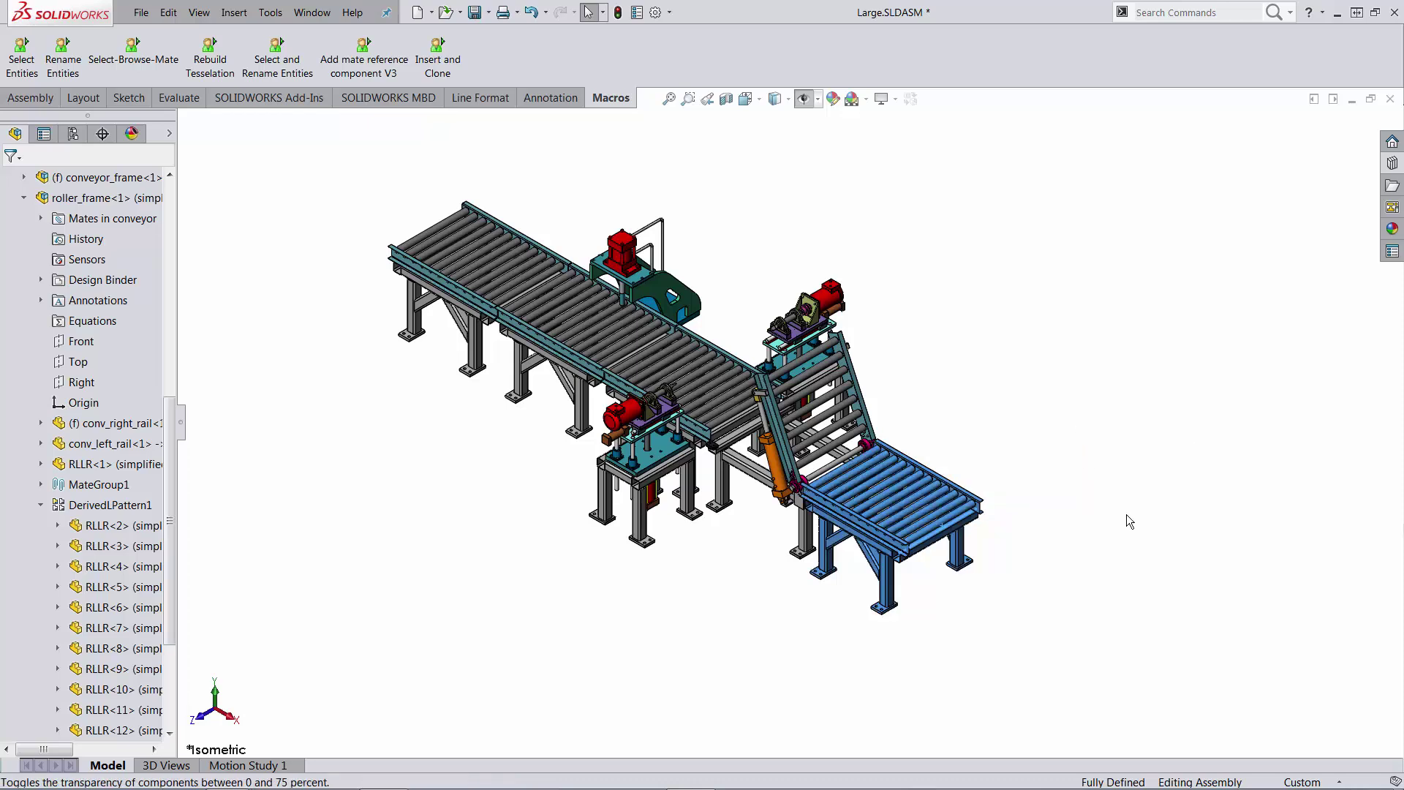
Select roller RLLR<12>, then its Base-Extrude, Sketch1 and solid body via the breadcrumb
click(945, 521)
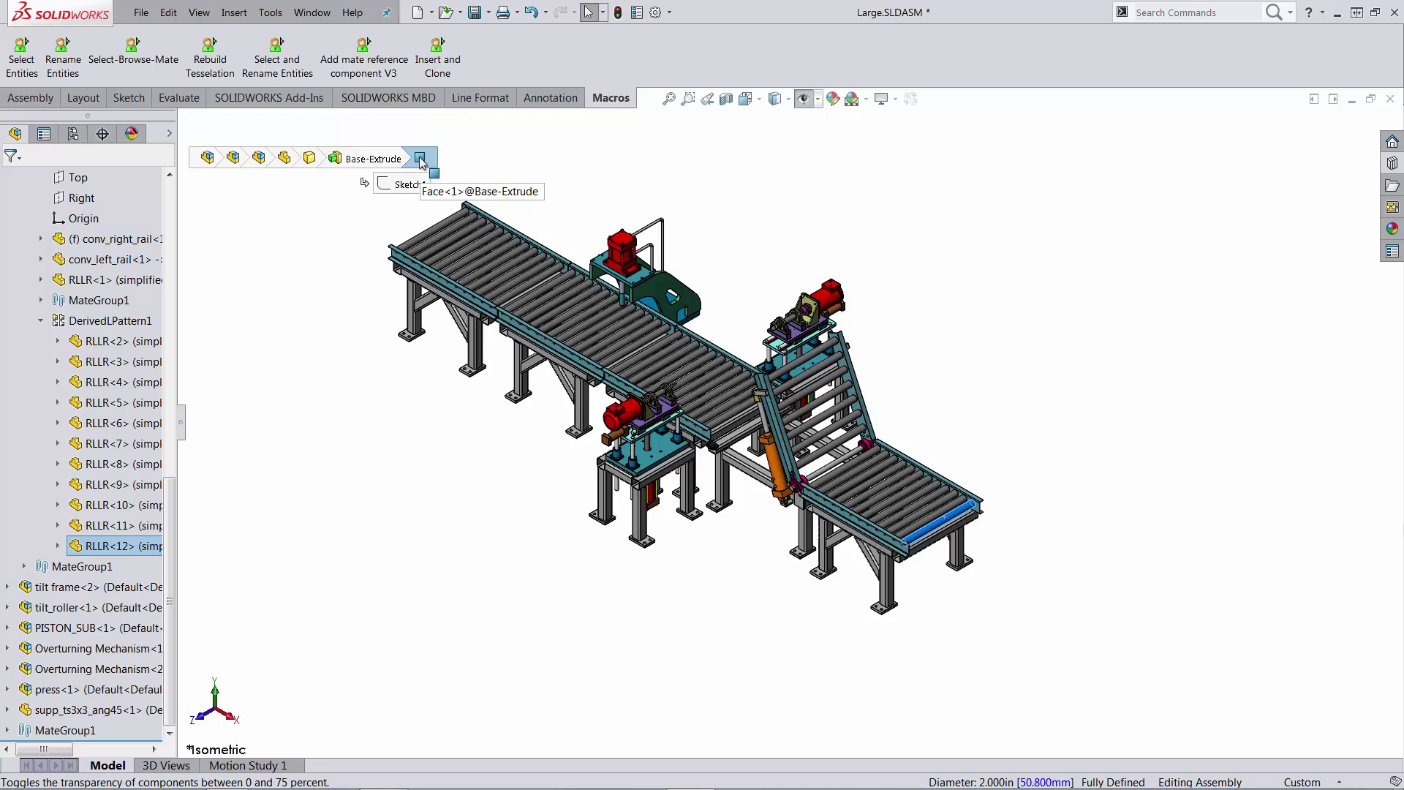
click(375, 159)
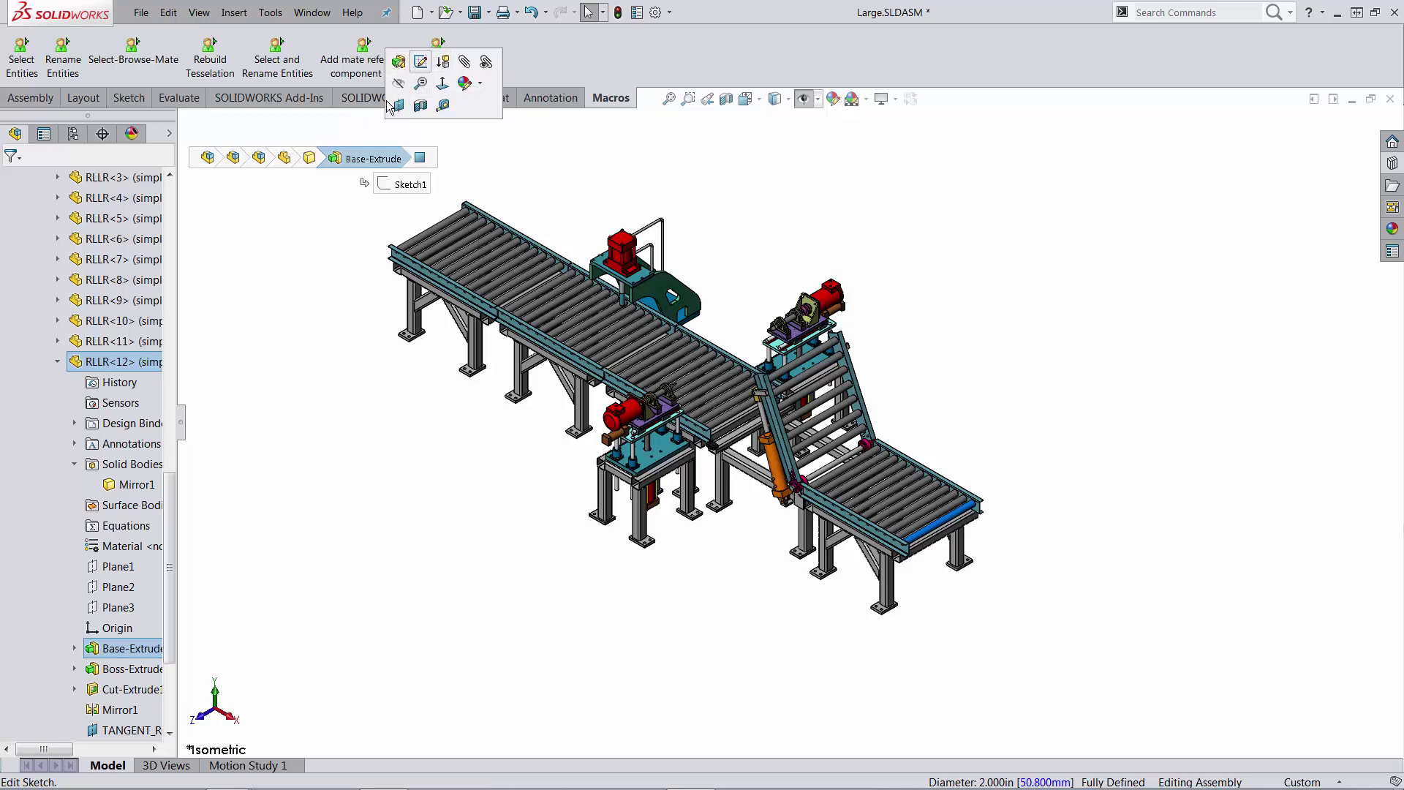
click(400, 184)
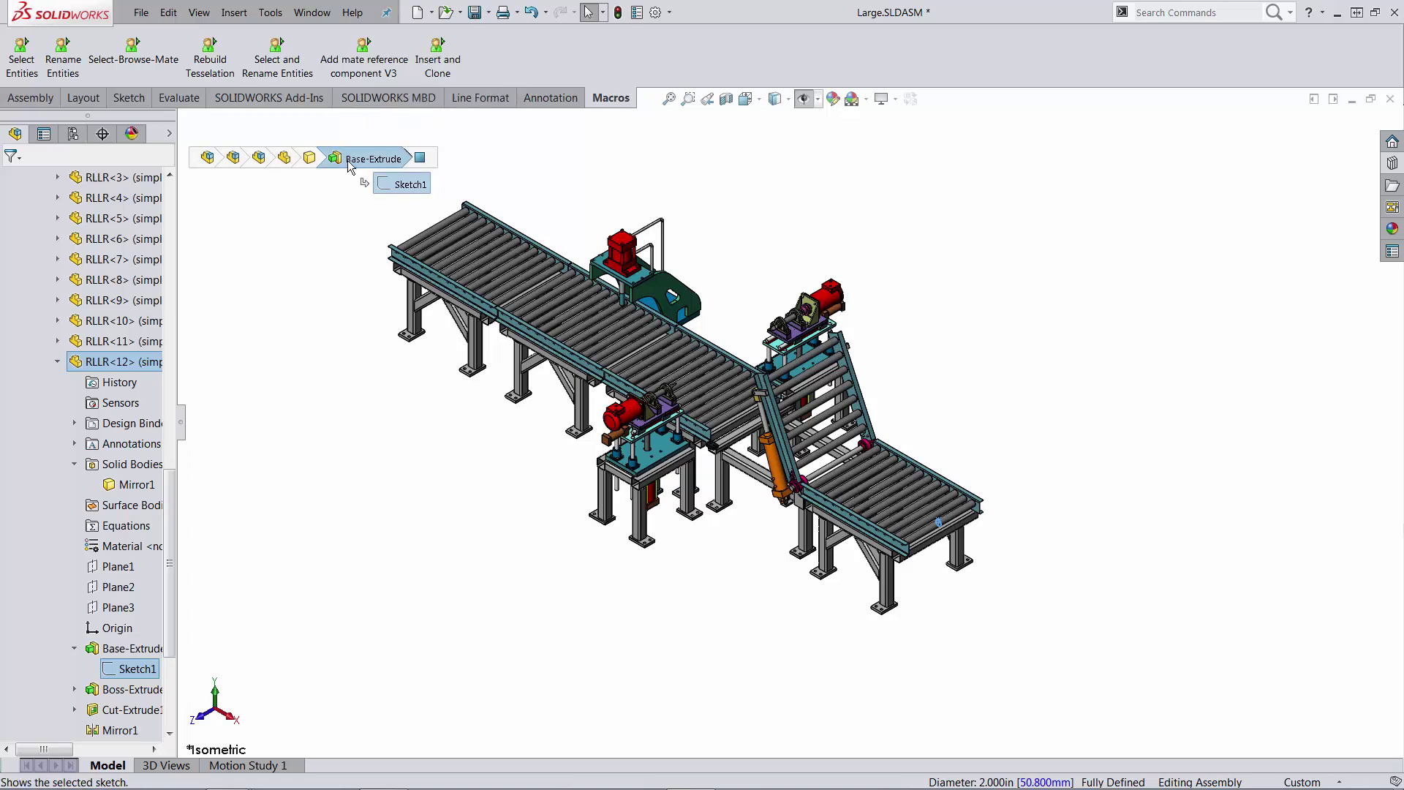
click(313, 162)
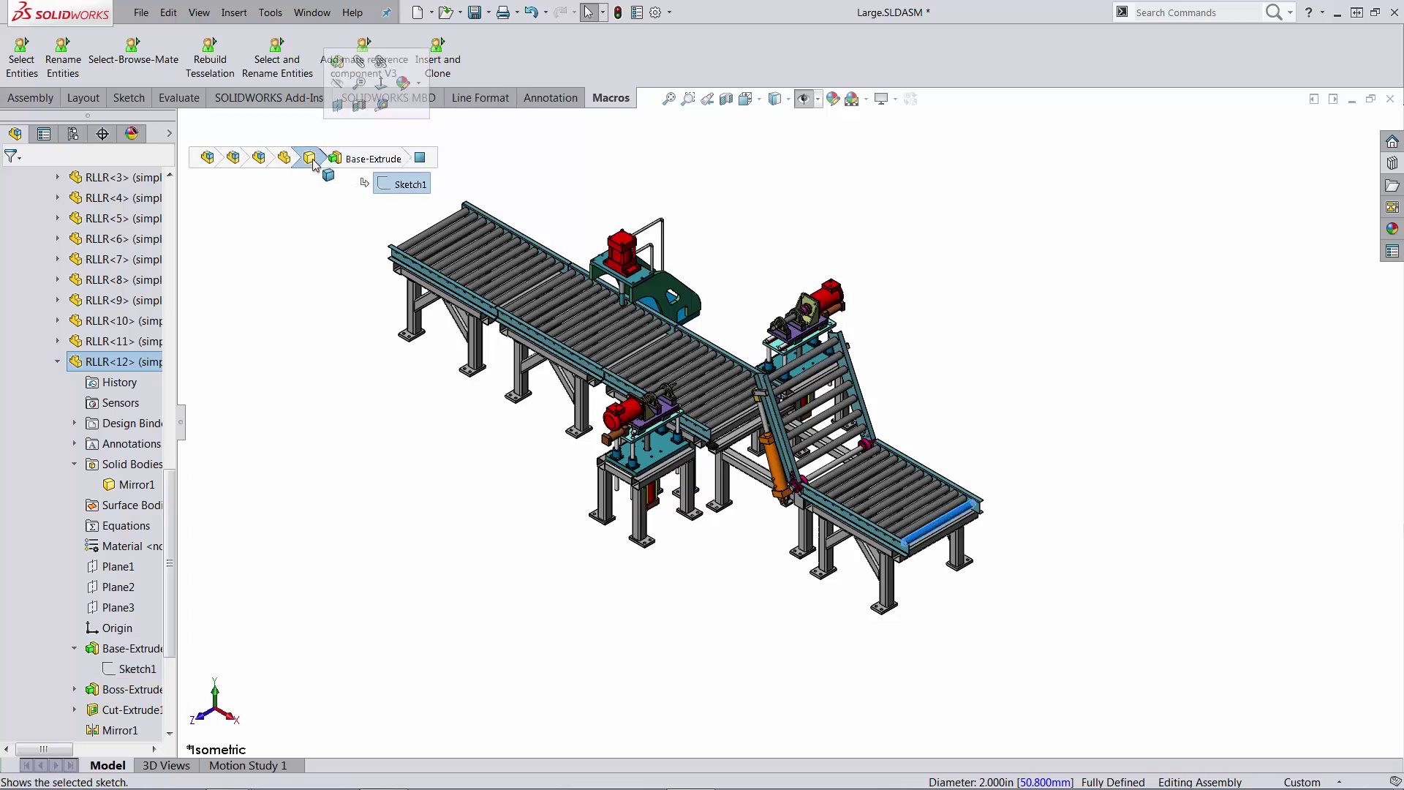
Select the RLLR<12> component and review its full expanded options menu
right_click(313, 162)
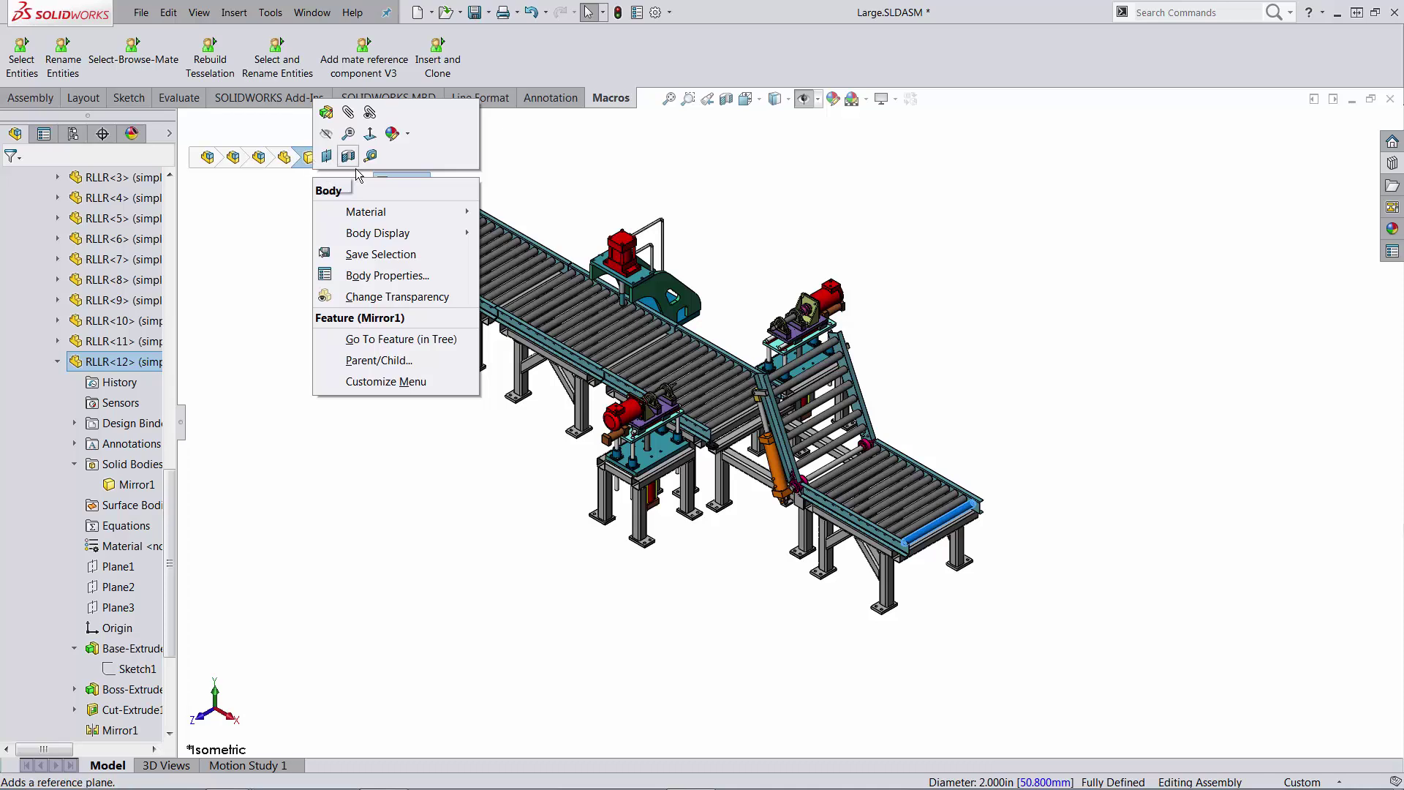
click(284, 159)
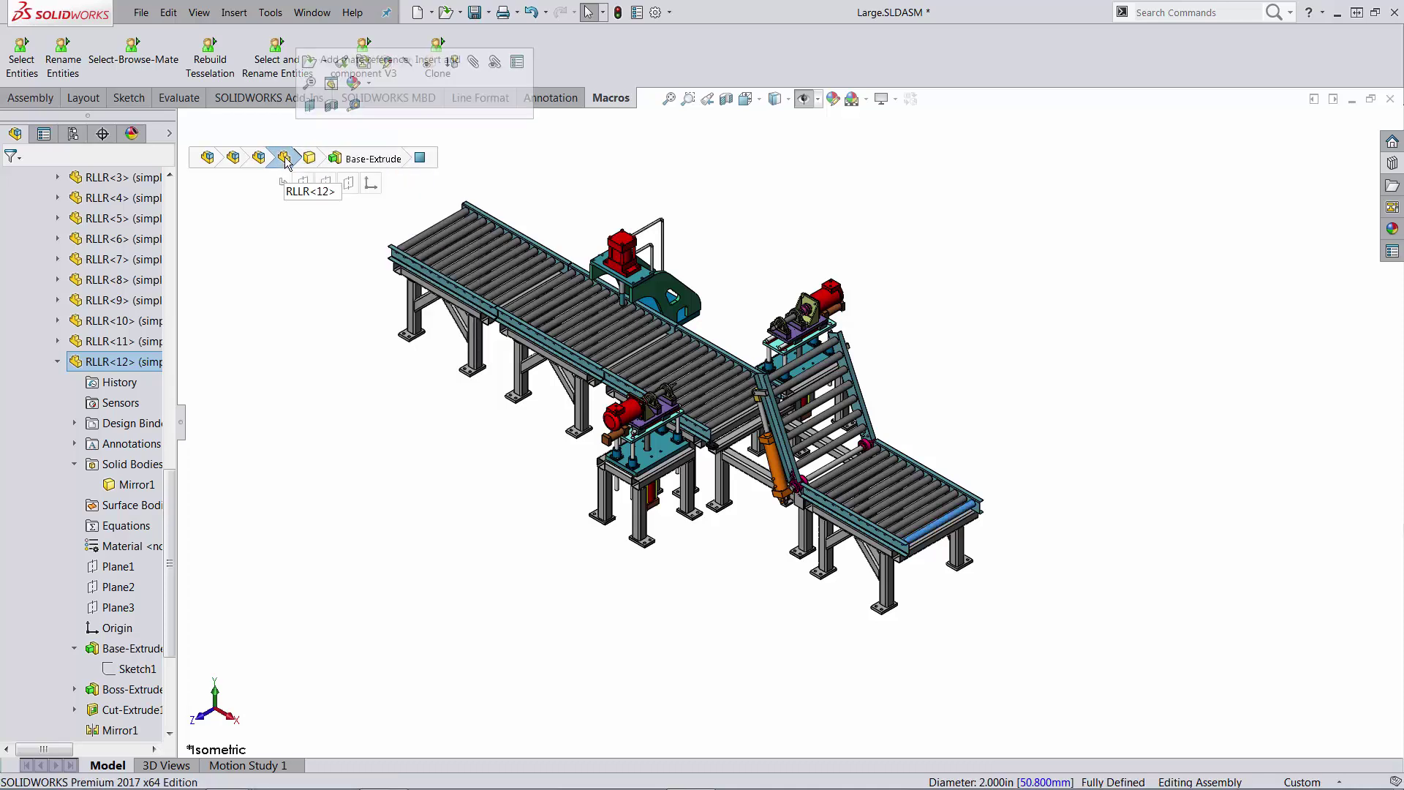
right_click(286, 162)
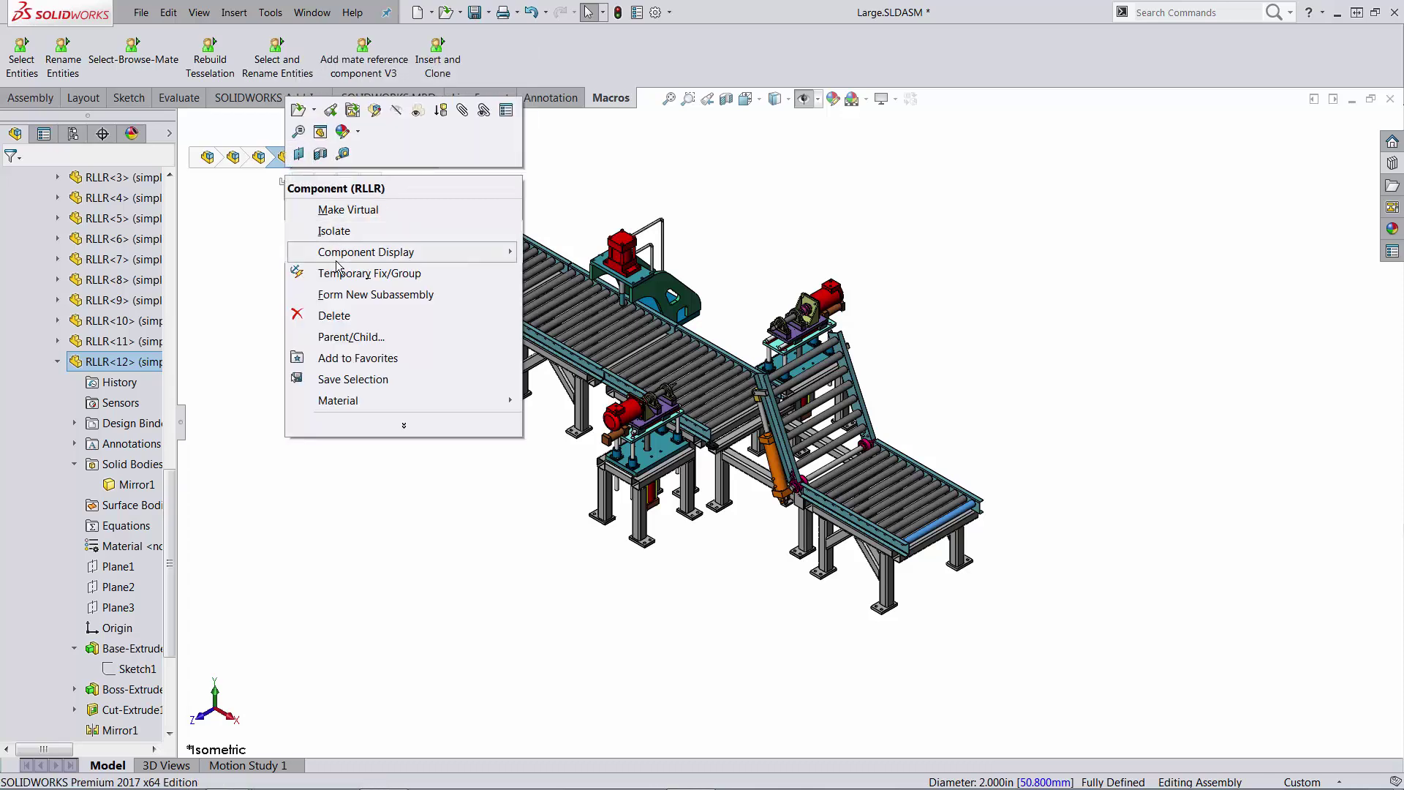
click(361, 428)
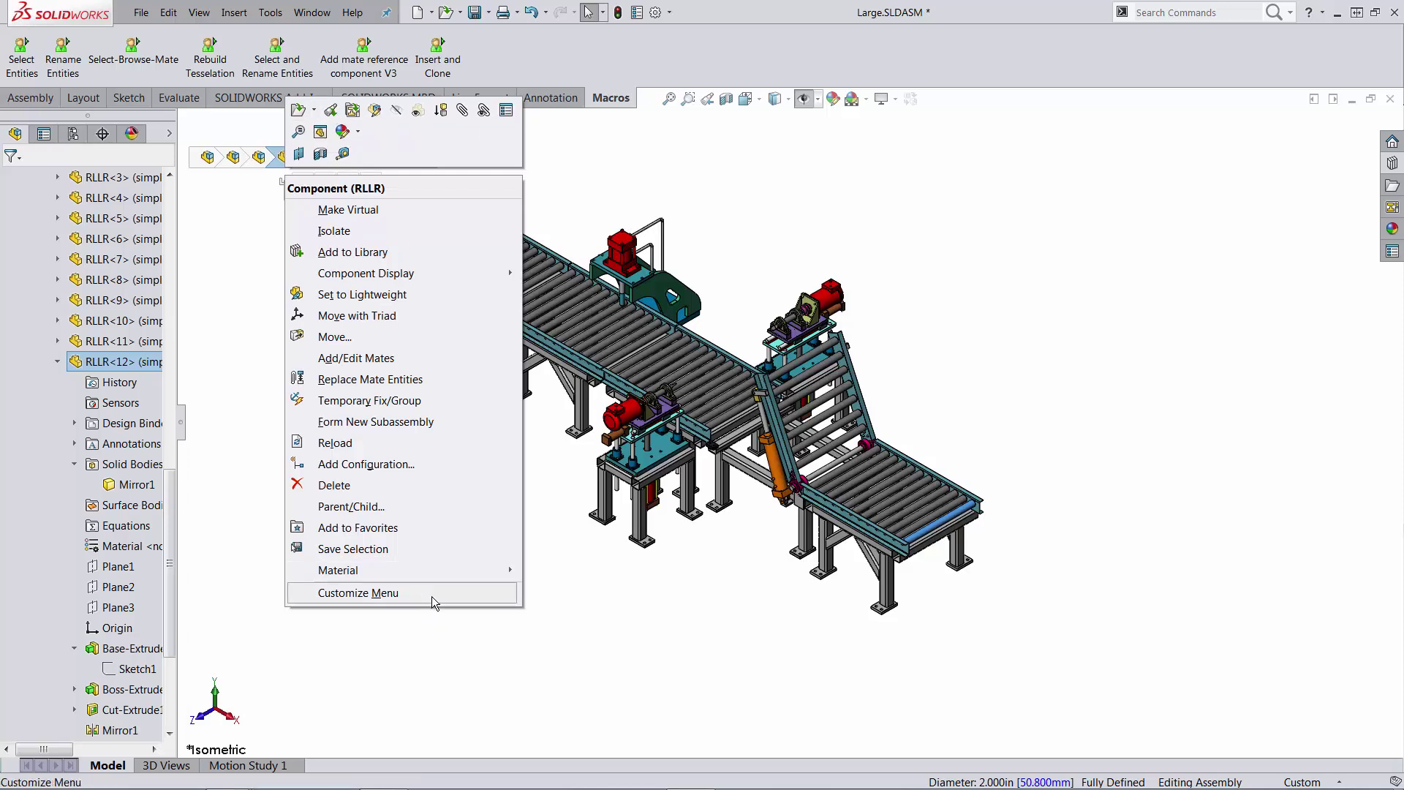
click(263, 157)
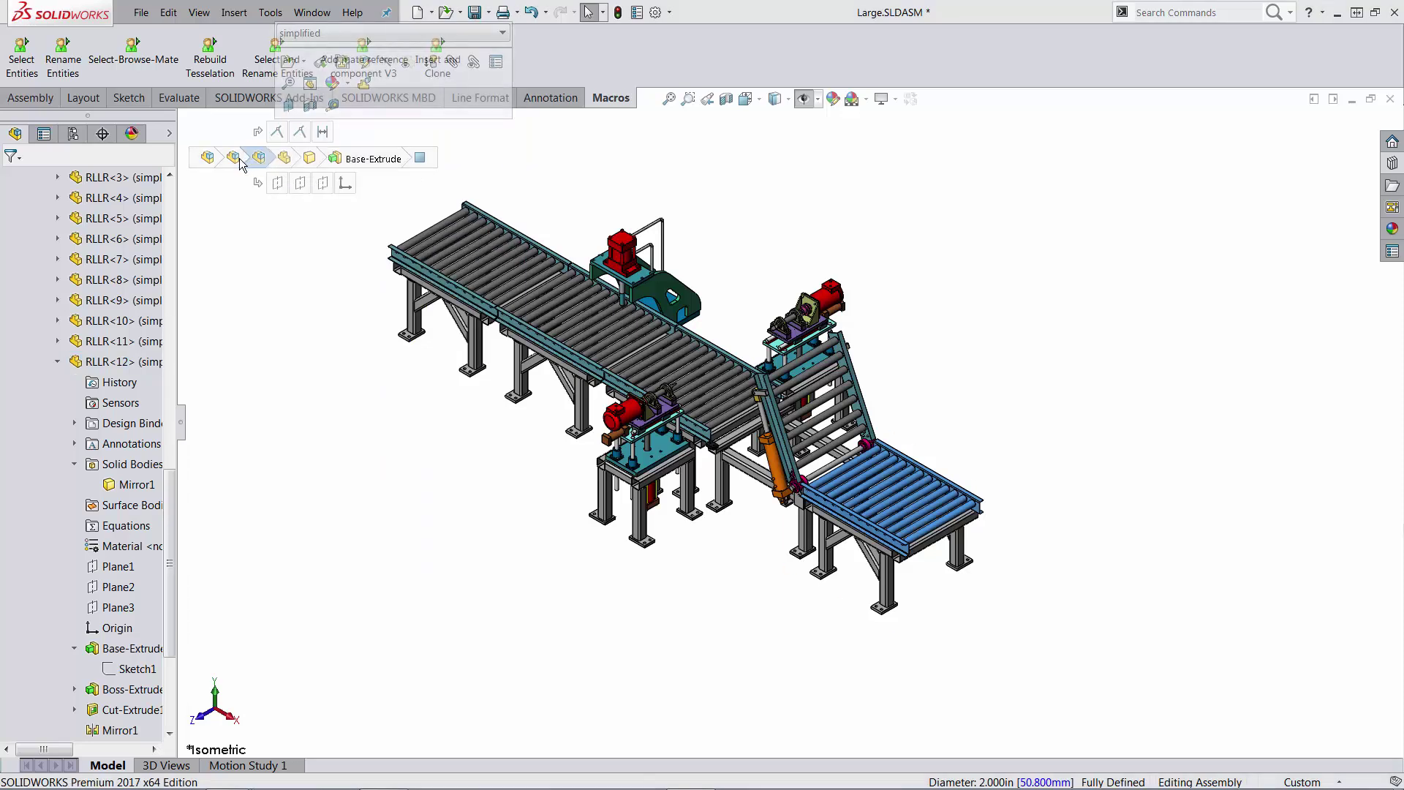
Select the right conveyor section, then the top-level Large assembly, and clear the selection
click(239, 159)
click(209, 158)
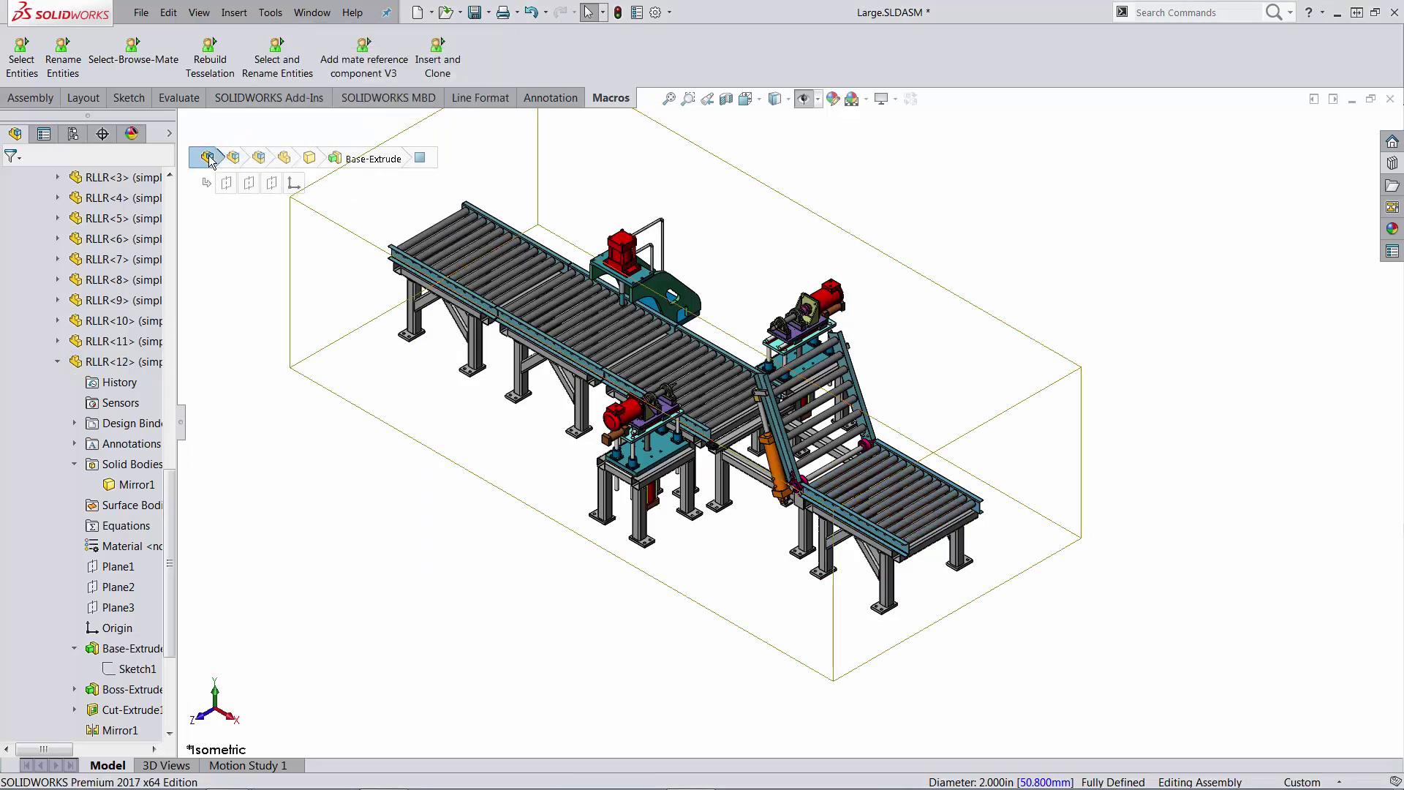
click(1230, 326)
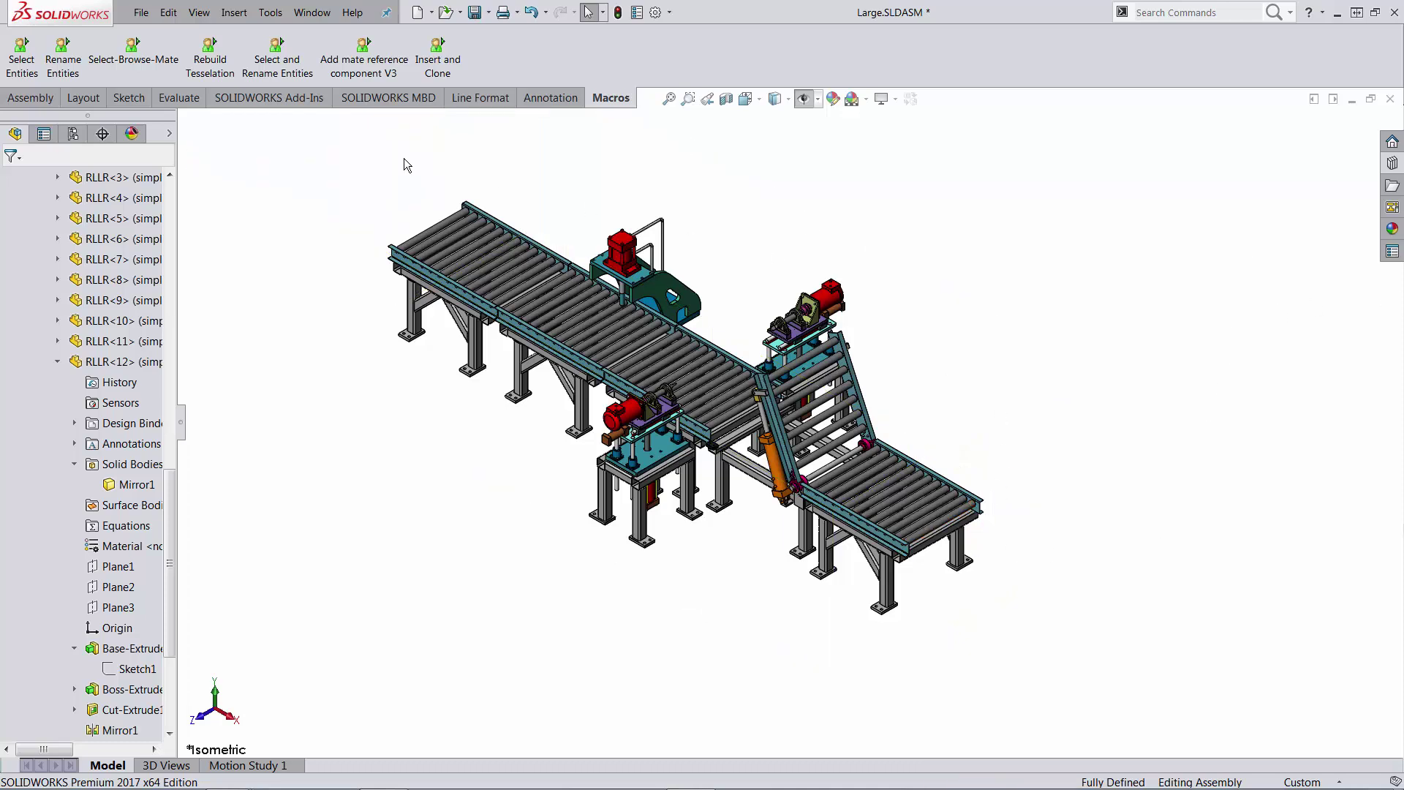
Select roller RLLR<12>, then its roller_frame parent from the D breadcrumb
click(948, 524)
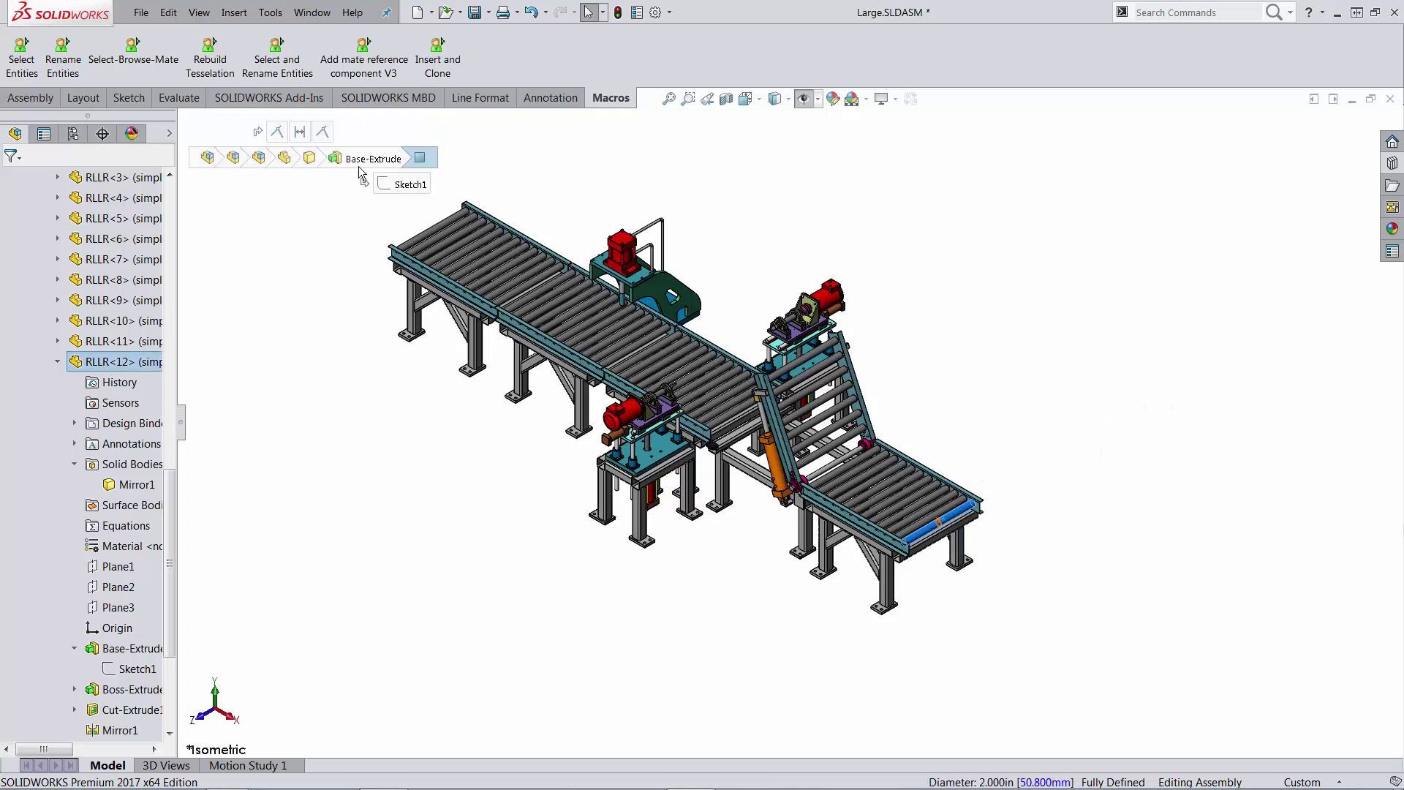
click(977, 357)
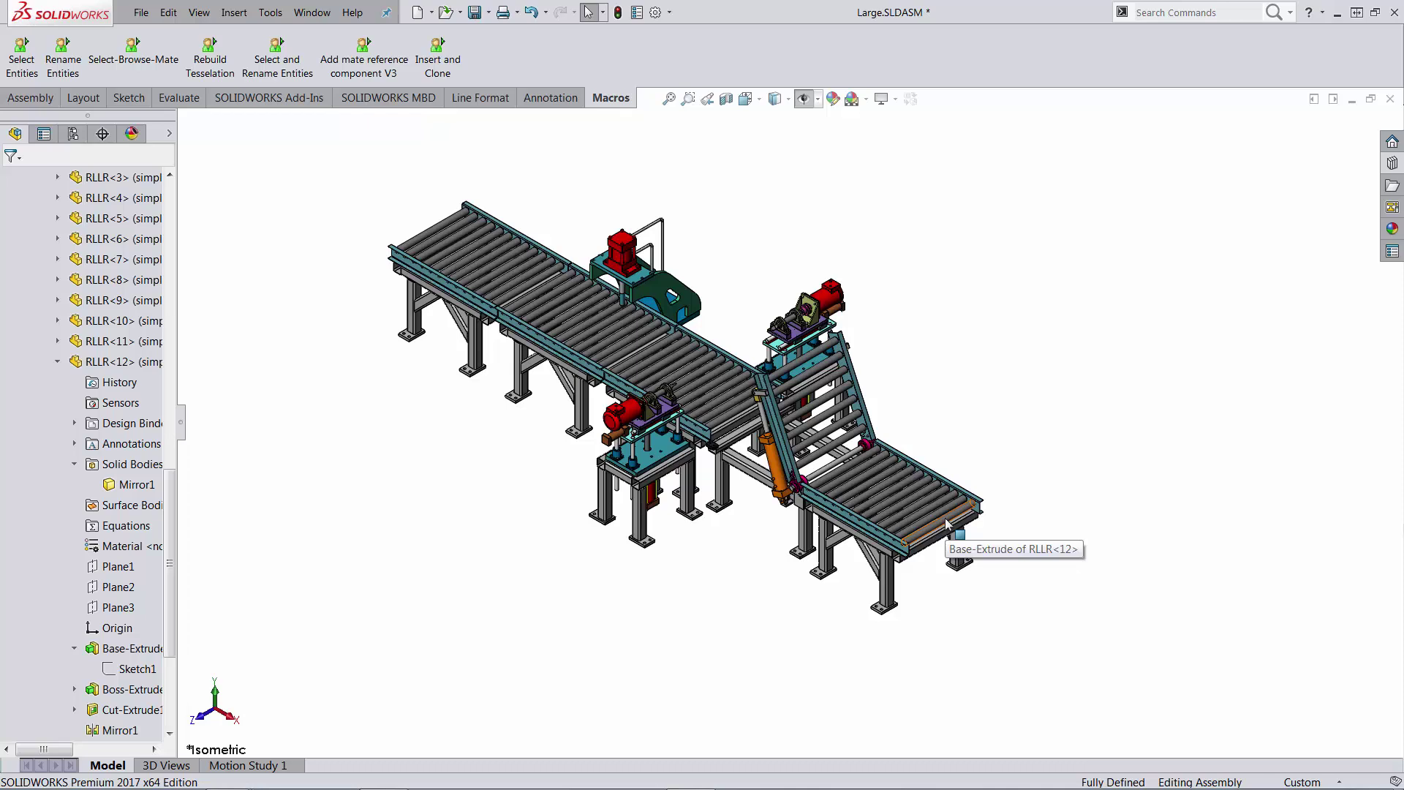
click(948, 523)
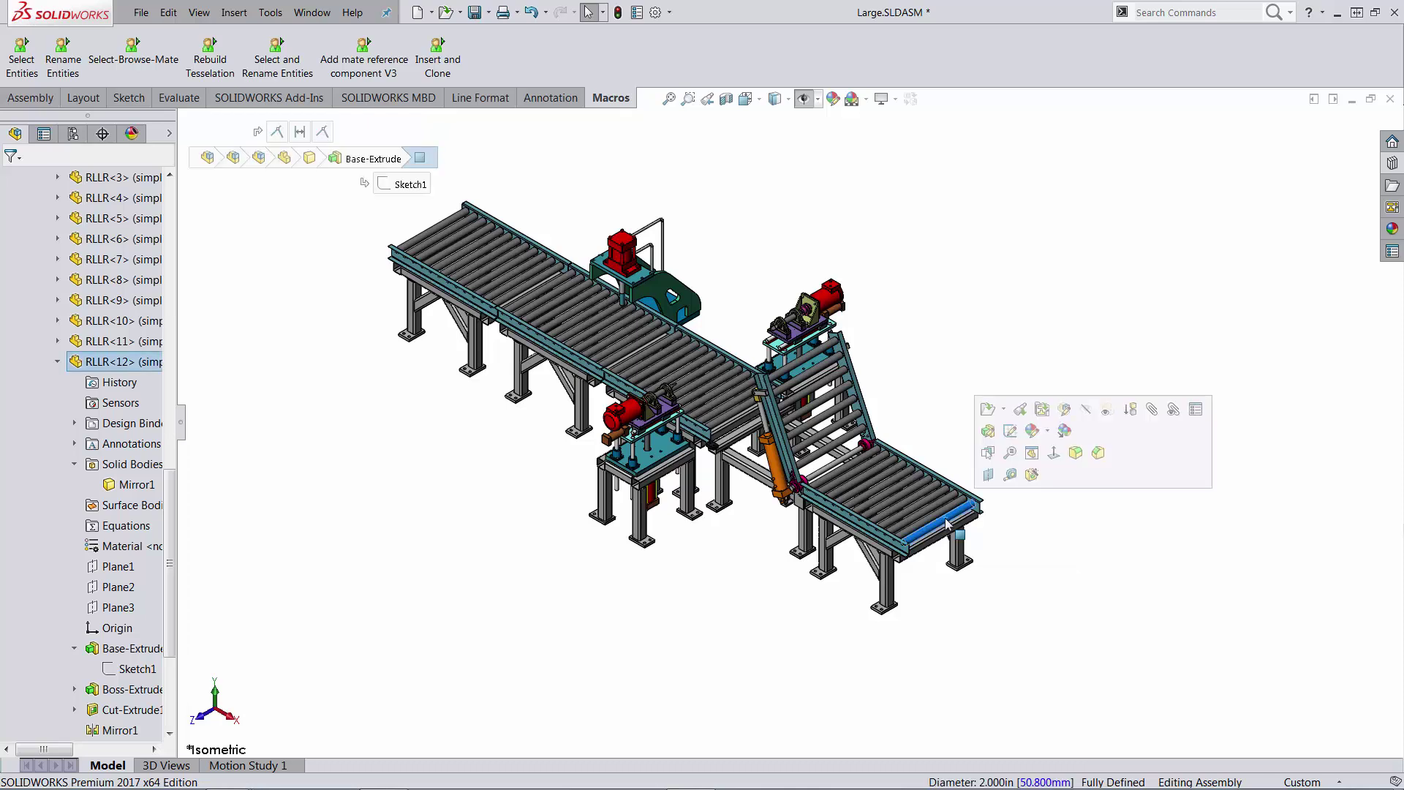
key(d)
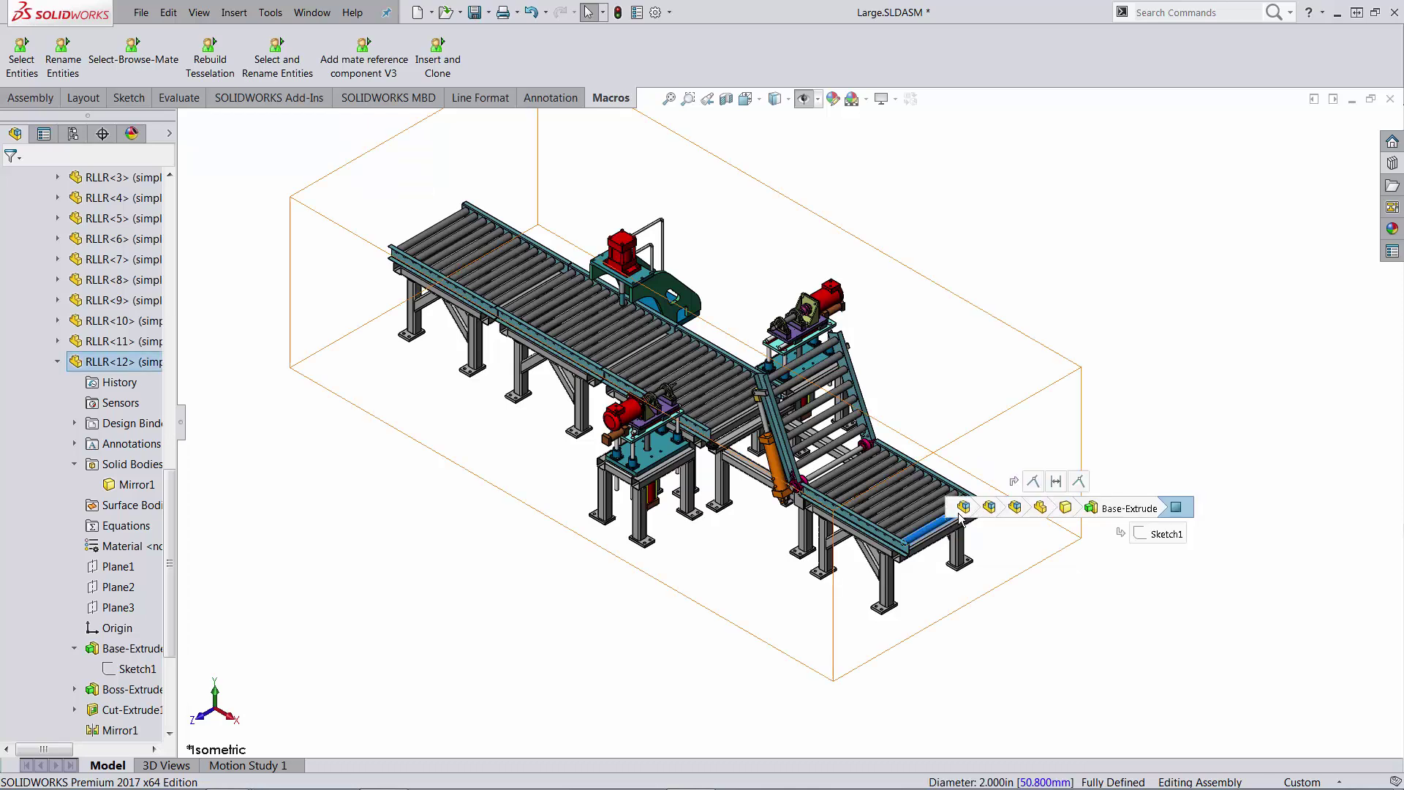
click(1016, 509)
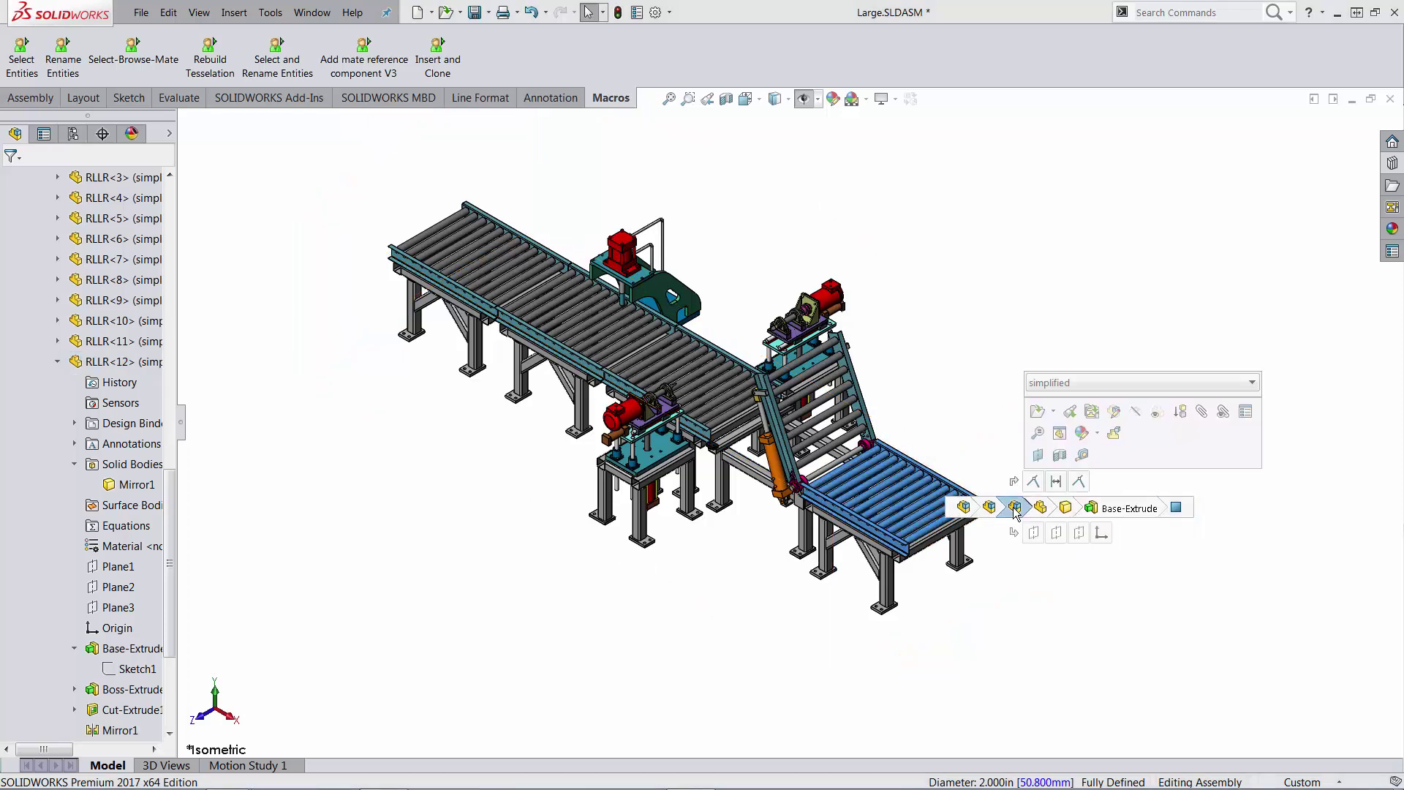
Make the roller frame transparent, then opaque again
click(1157, 413)
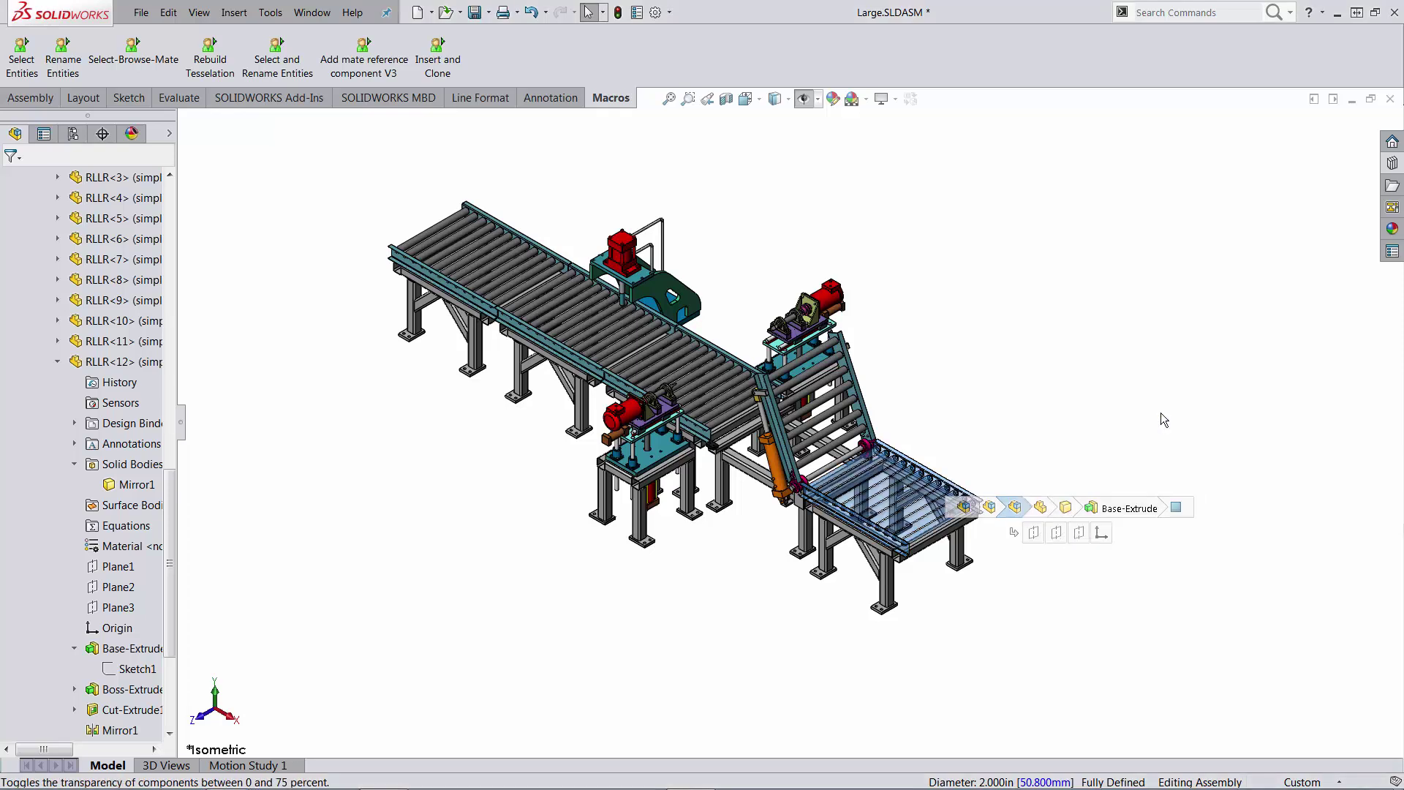
click(1031, 509)
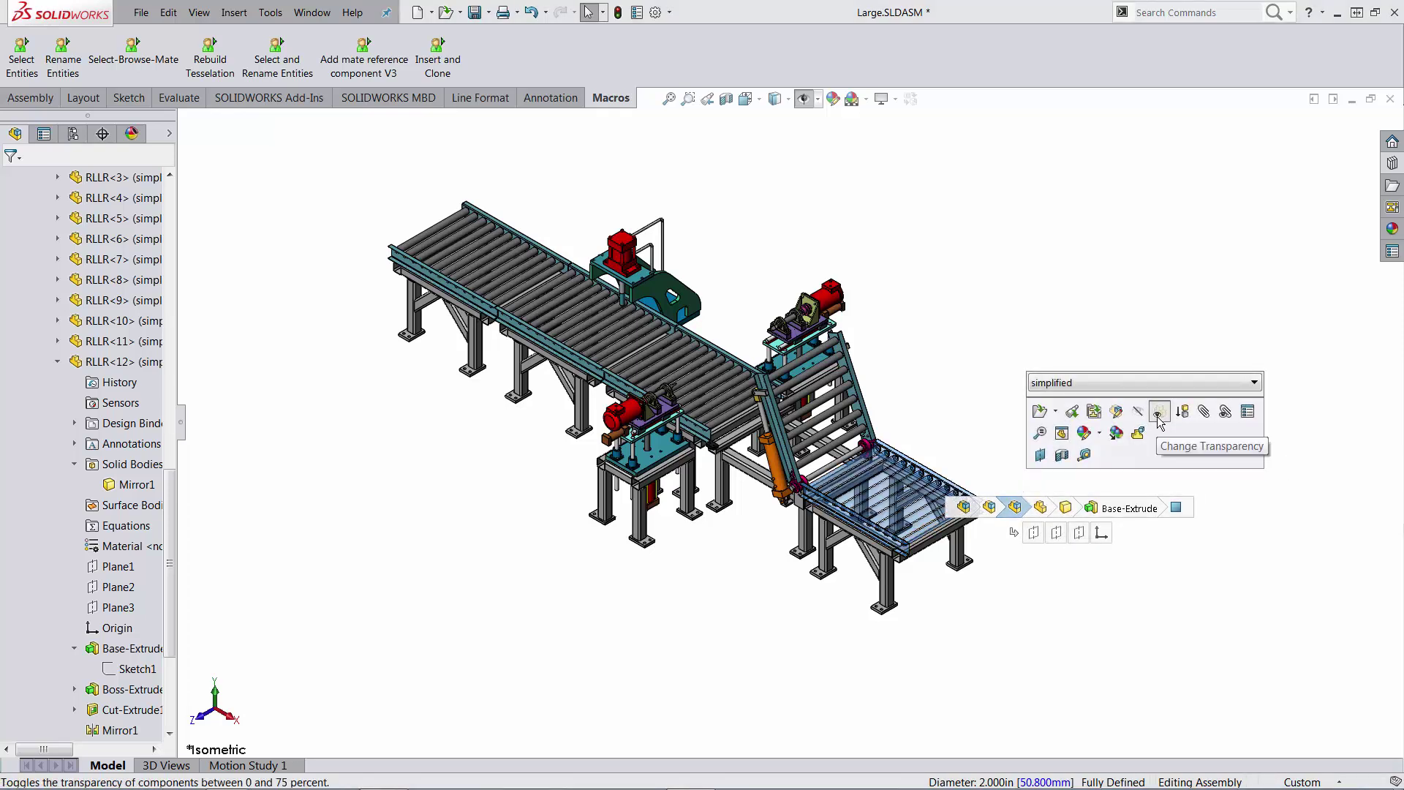
click(1158, 415)
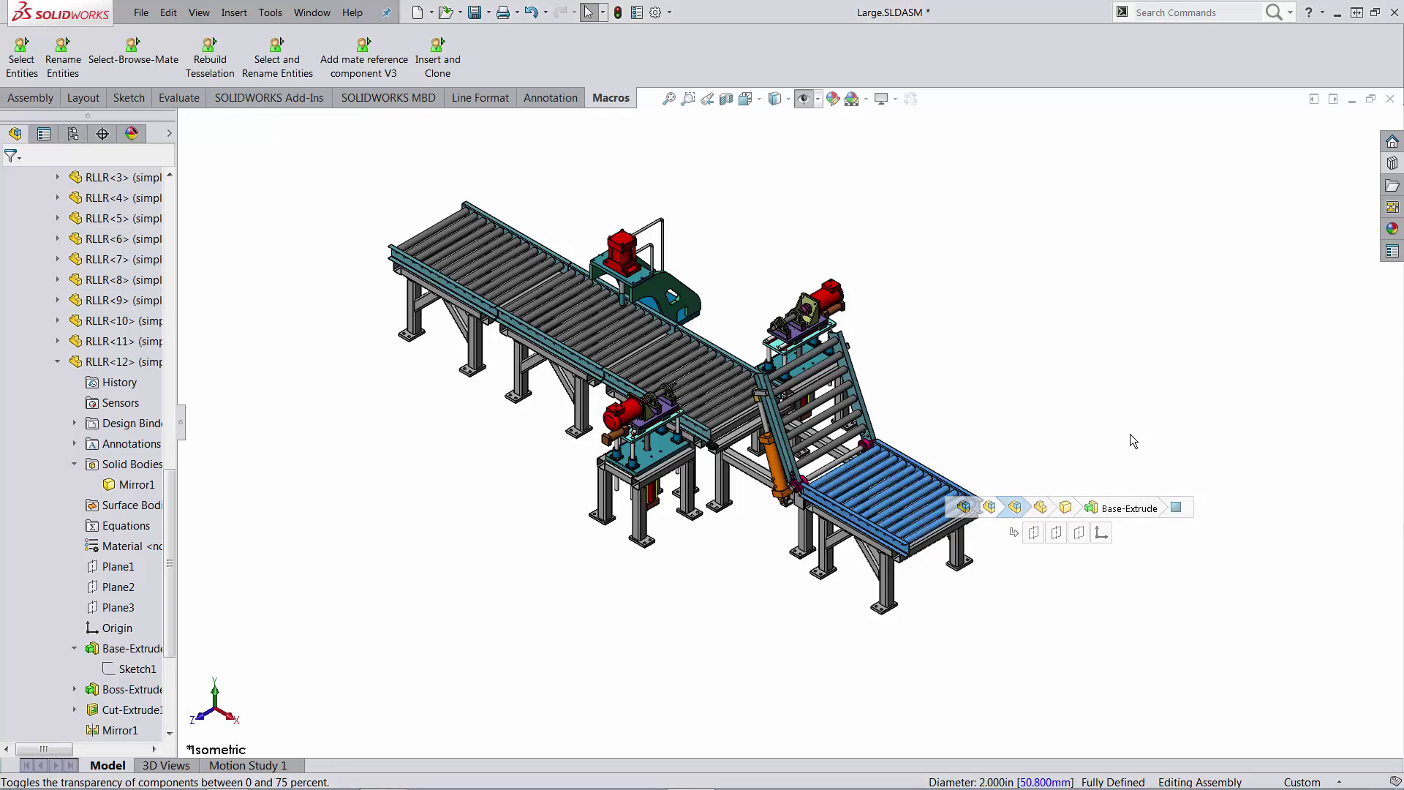
Review the roller frame's options unchanged, then show the conveyor subassembly's options
right_click(1016, 508)
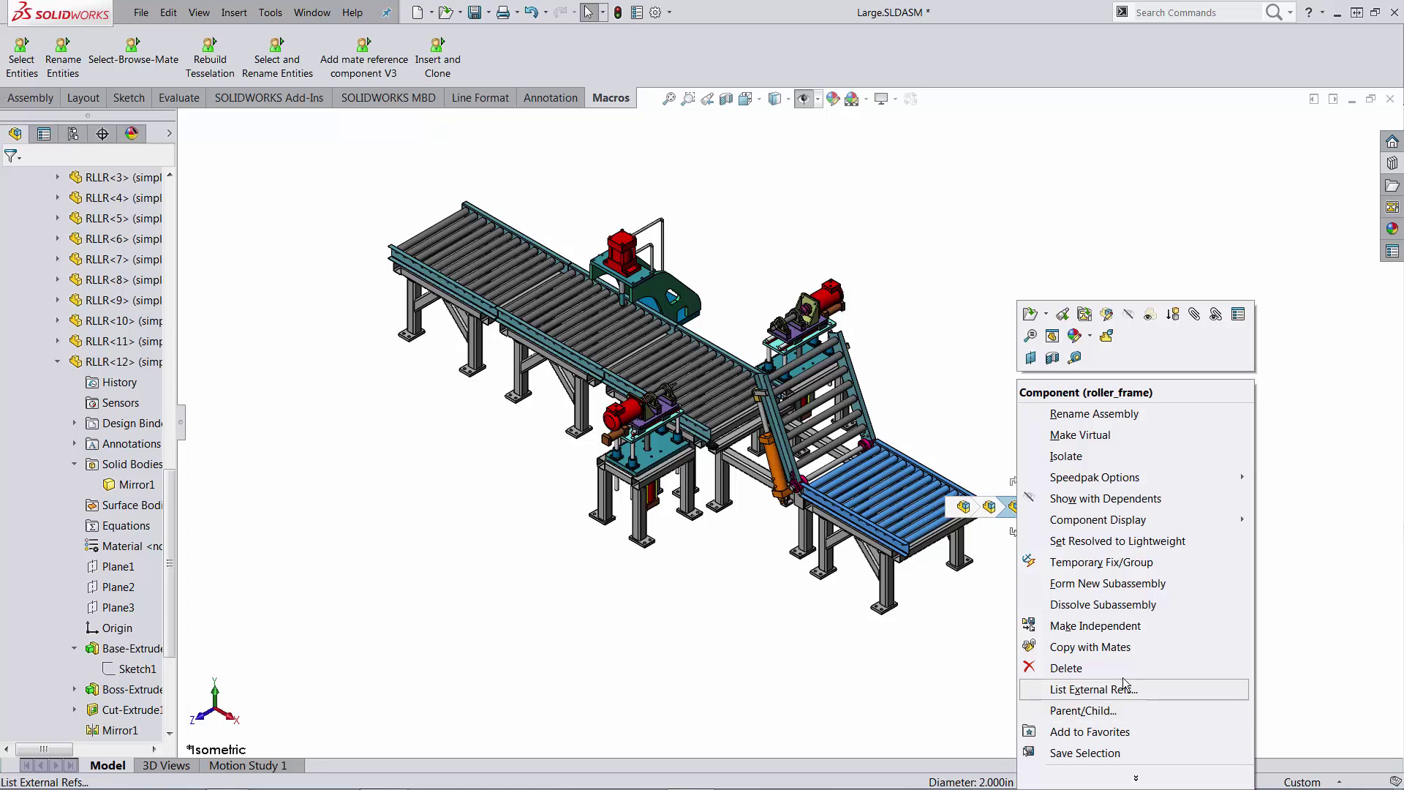
mouse_move(1038, 520)
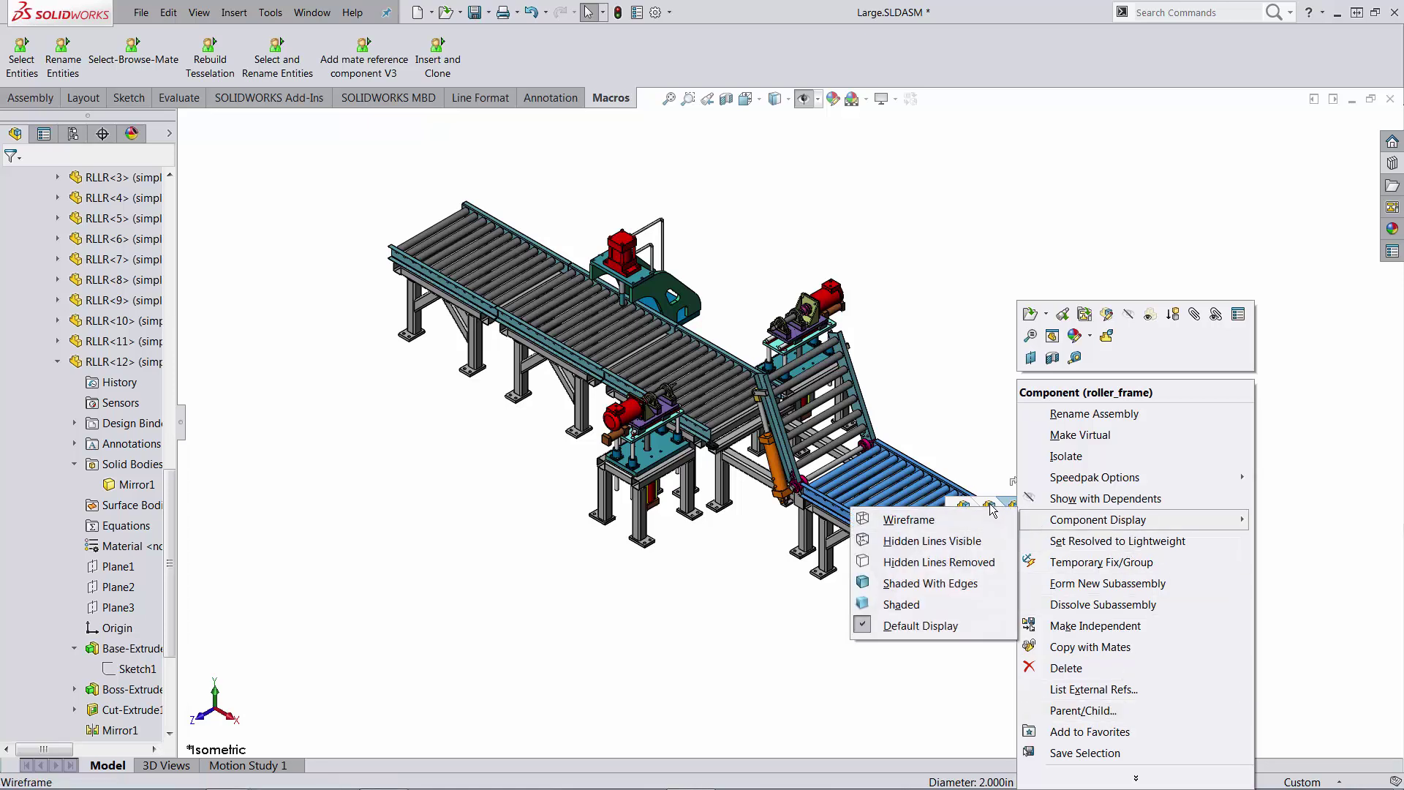
click(991, 511)
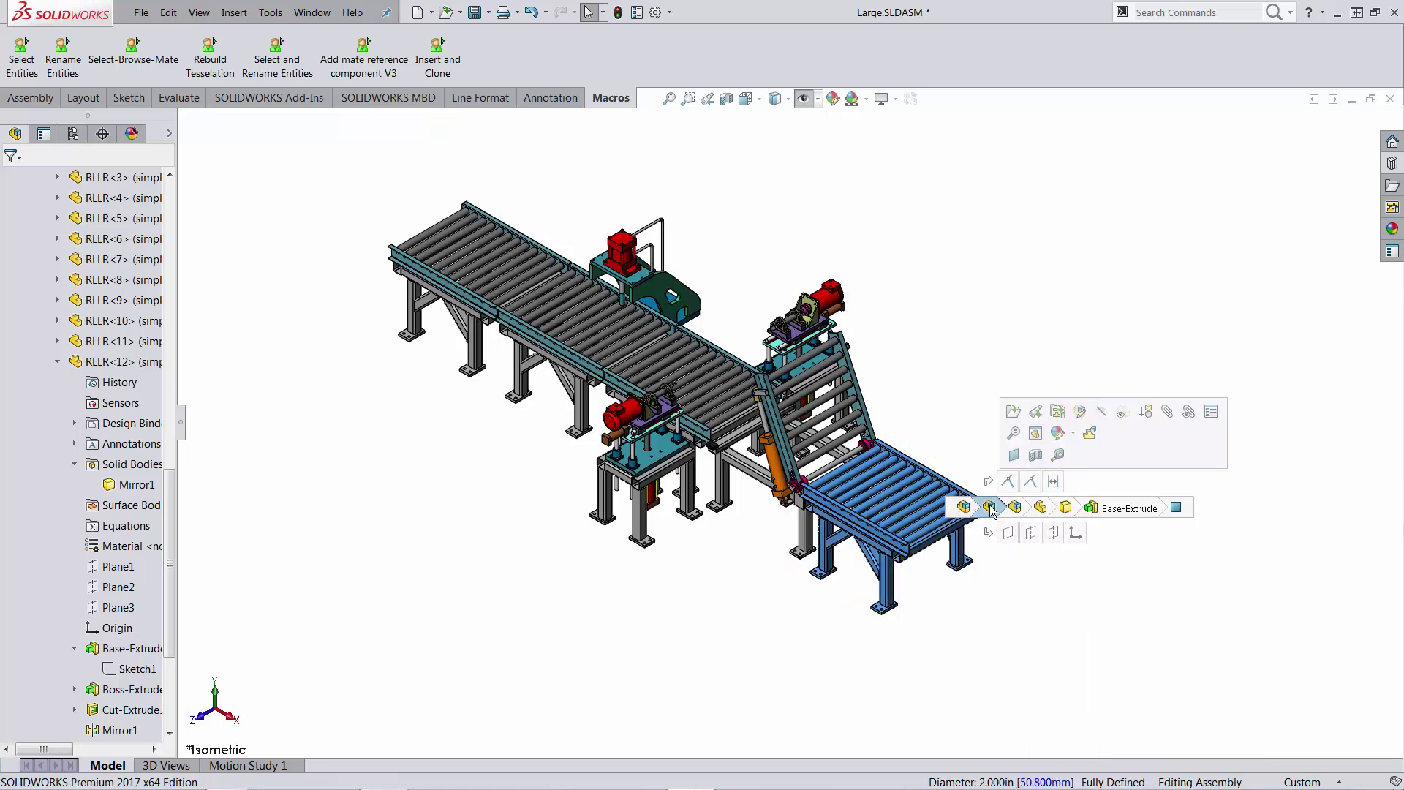
right_click(991, 511)
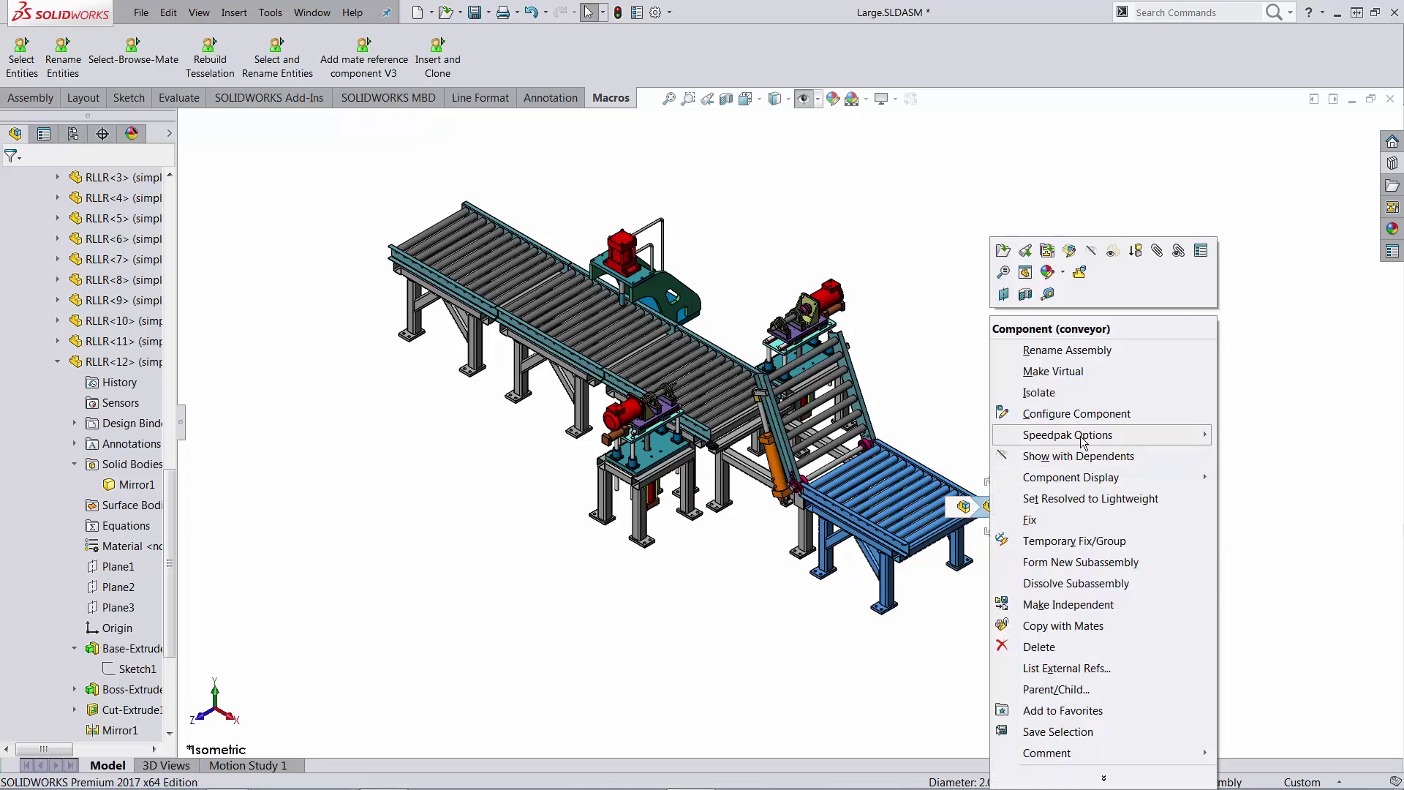
Create a mated Speedpak of the conveyor, then select a conveyor<2> mate starting from a roller
mouse_move(1082, 436)
click(1287, 436)
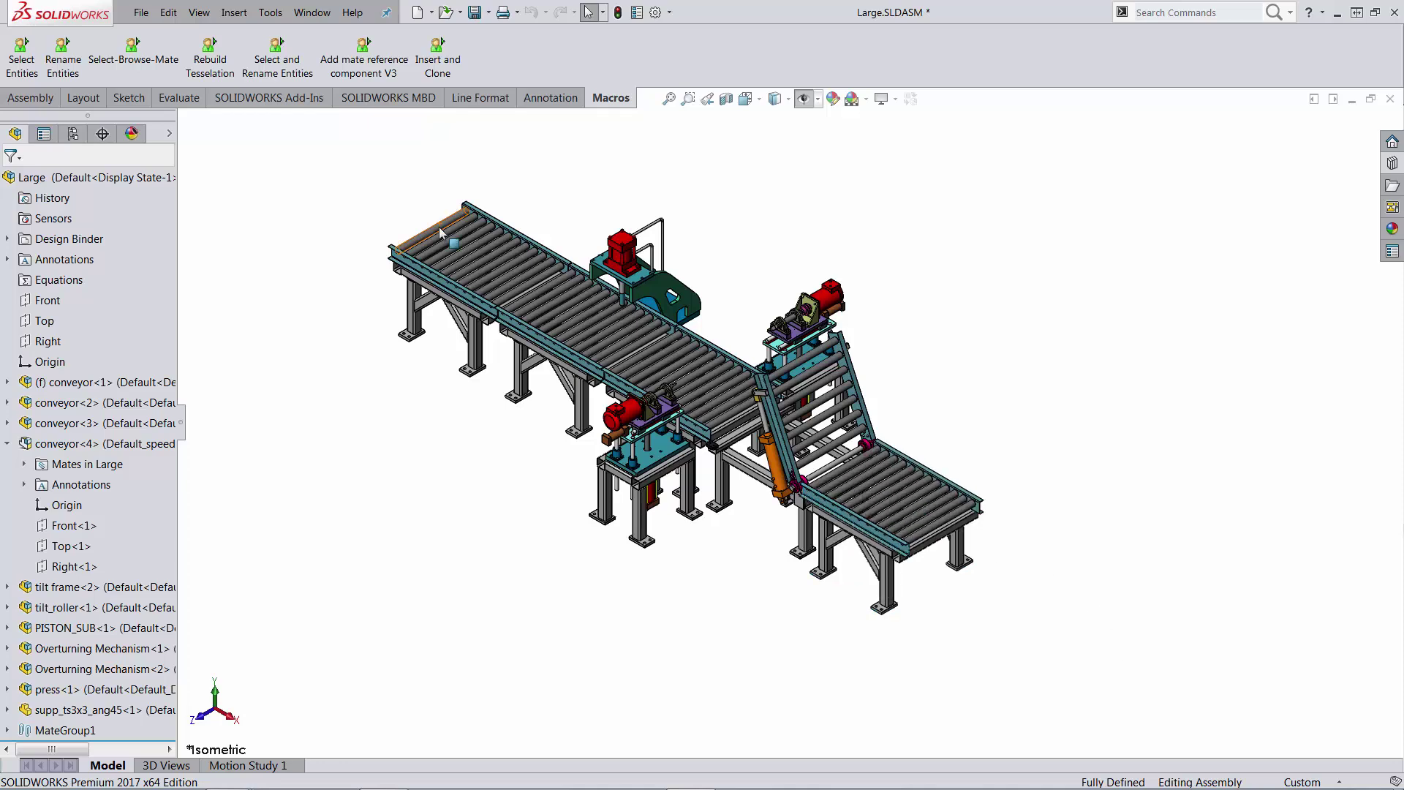
click(708, 379)
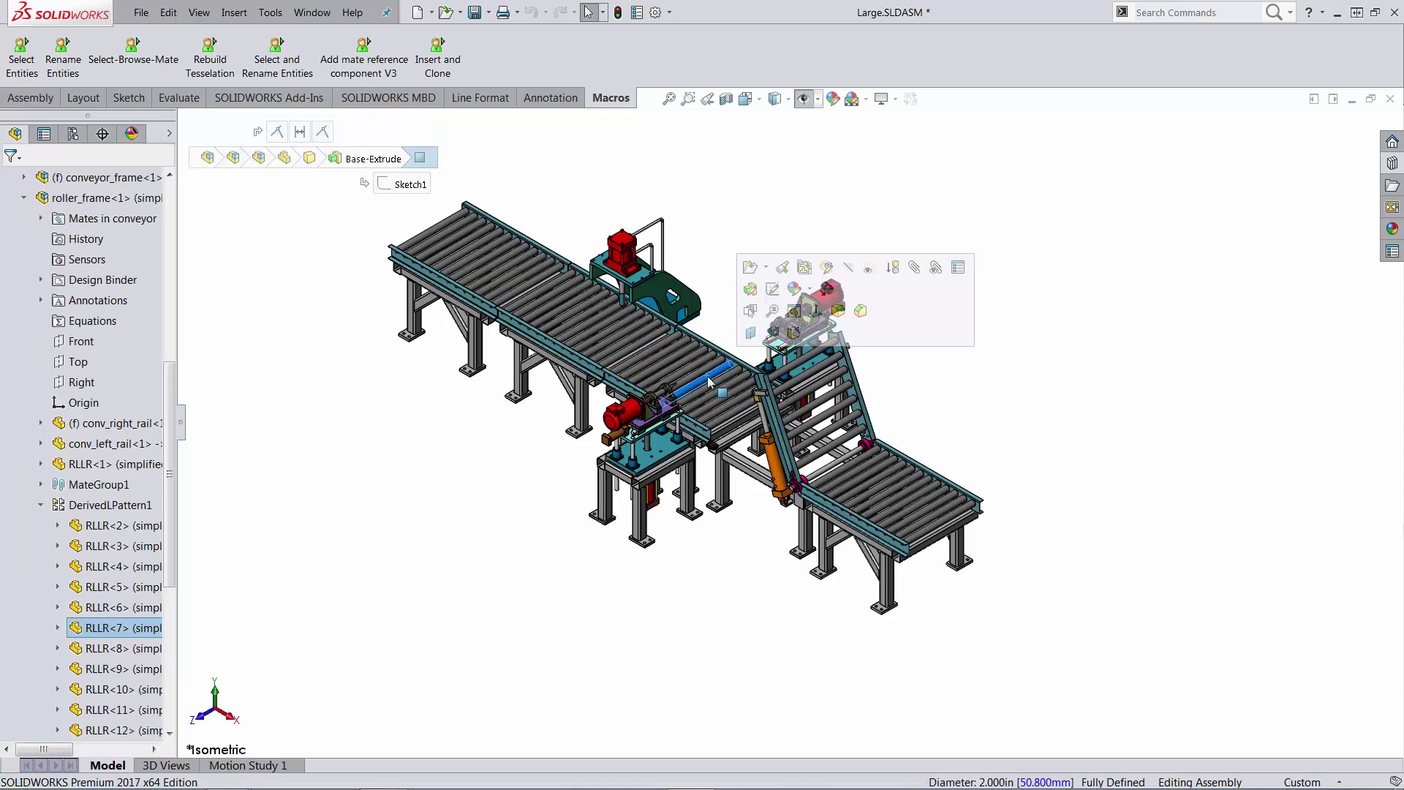
key(d)
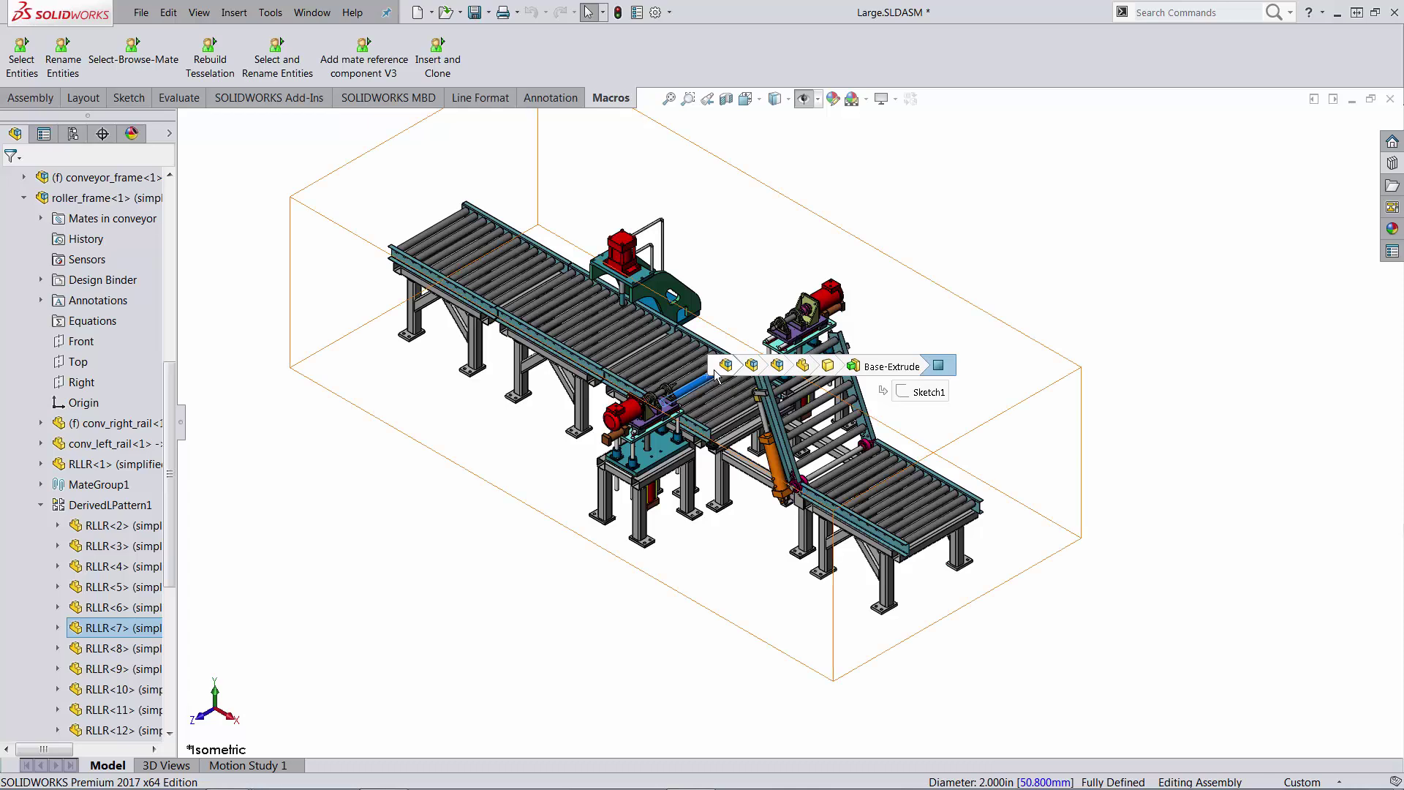
click(753, 365)
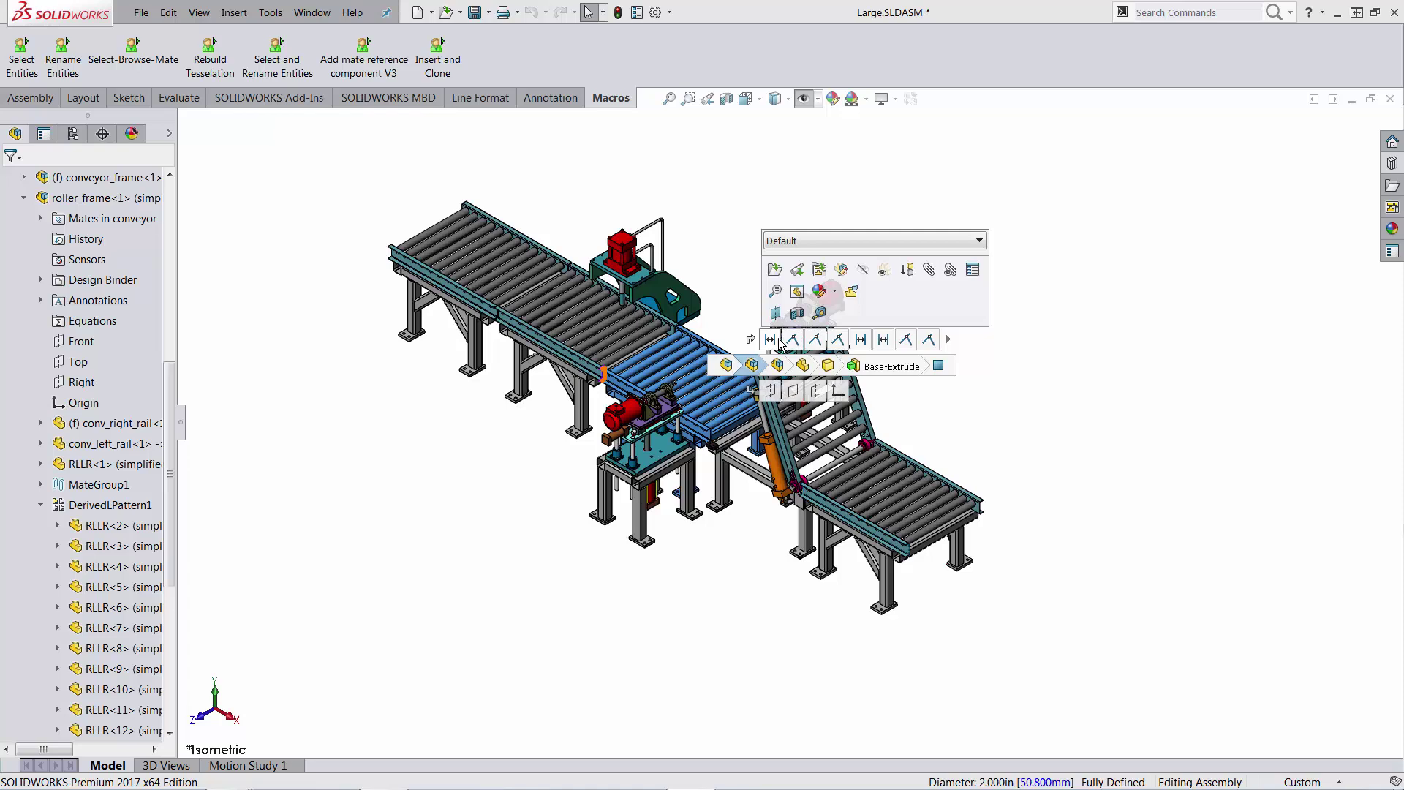
click(842, 343)
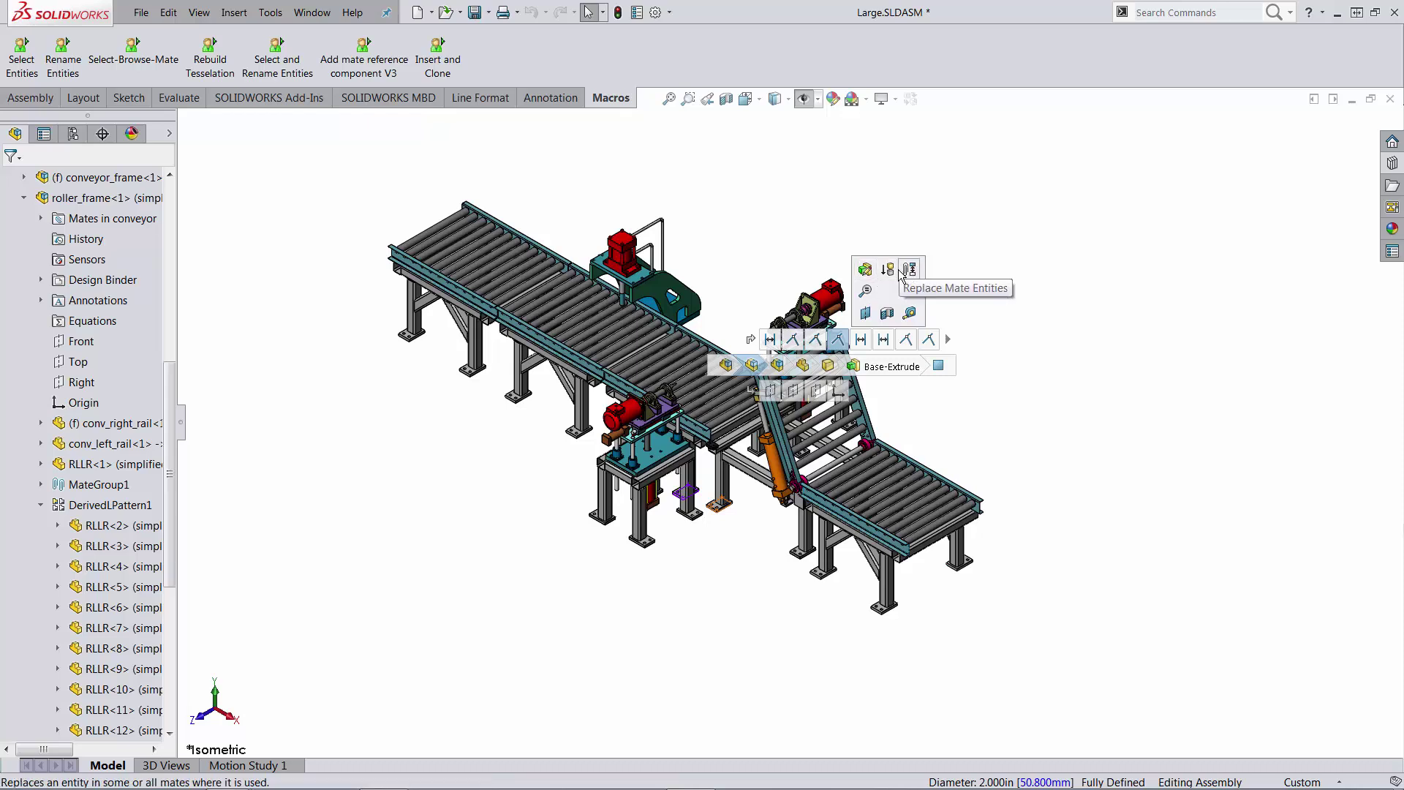
Review Coincident5's options, reselect RLLR<7> and roller_frame, then show the Top plane's options
right_click(839, 357)
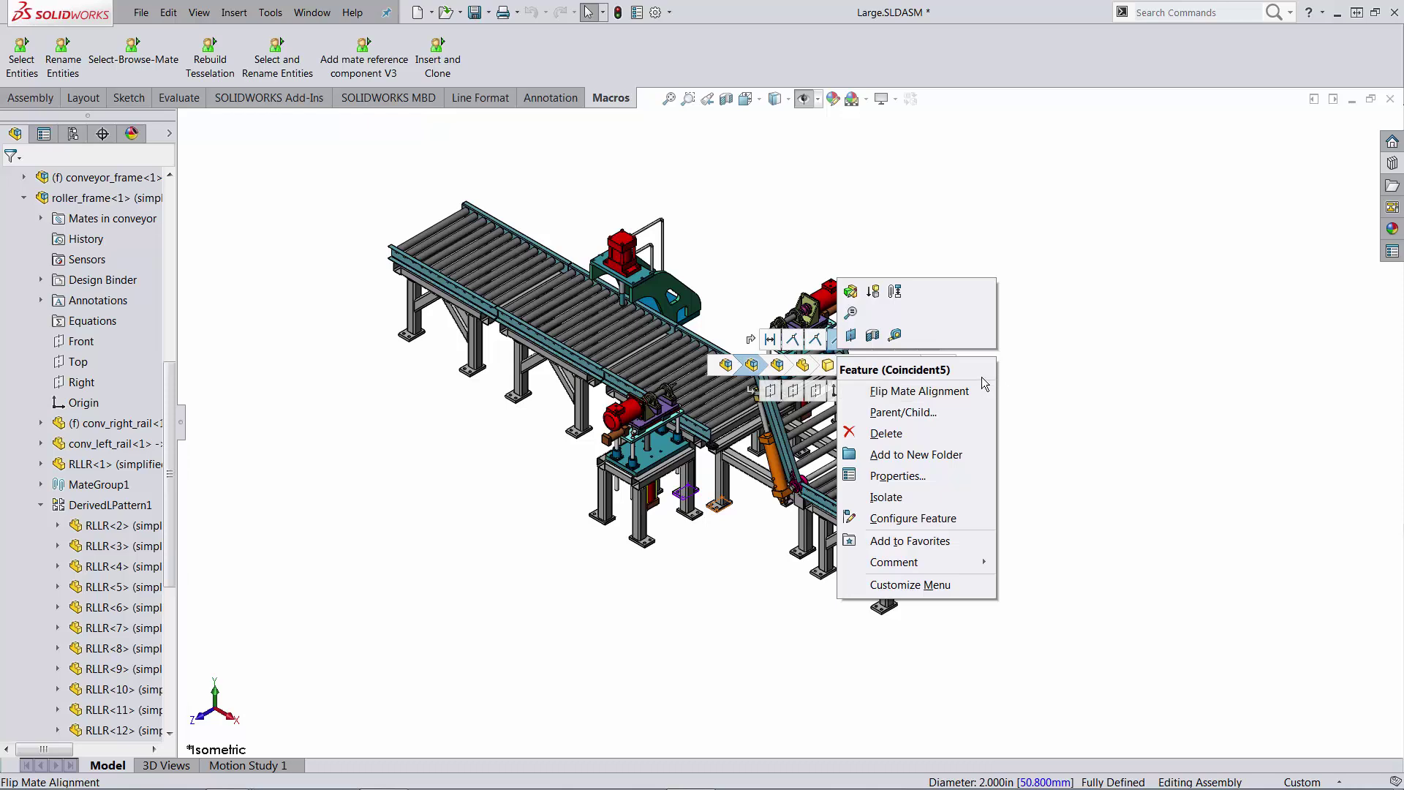
click(770, 393)
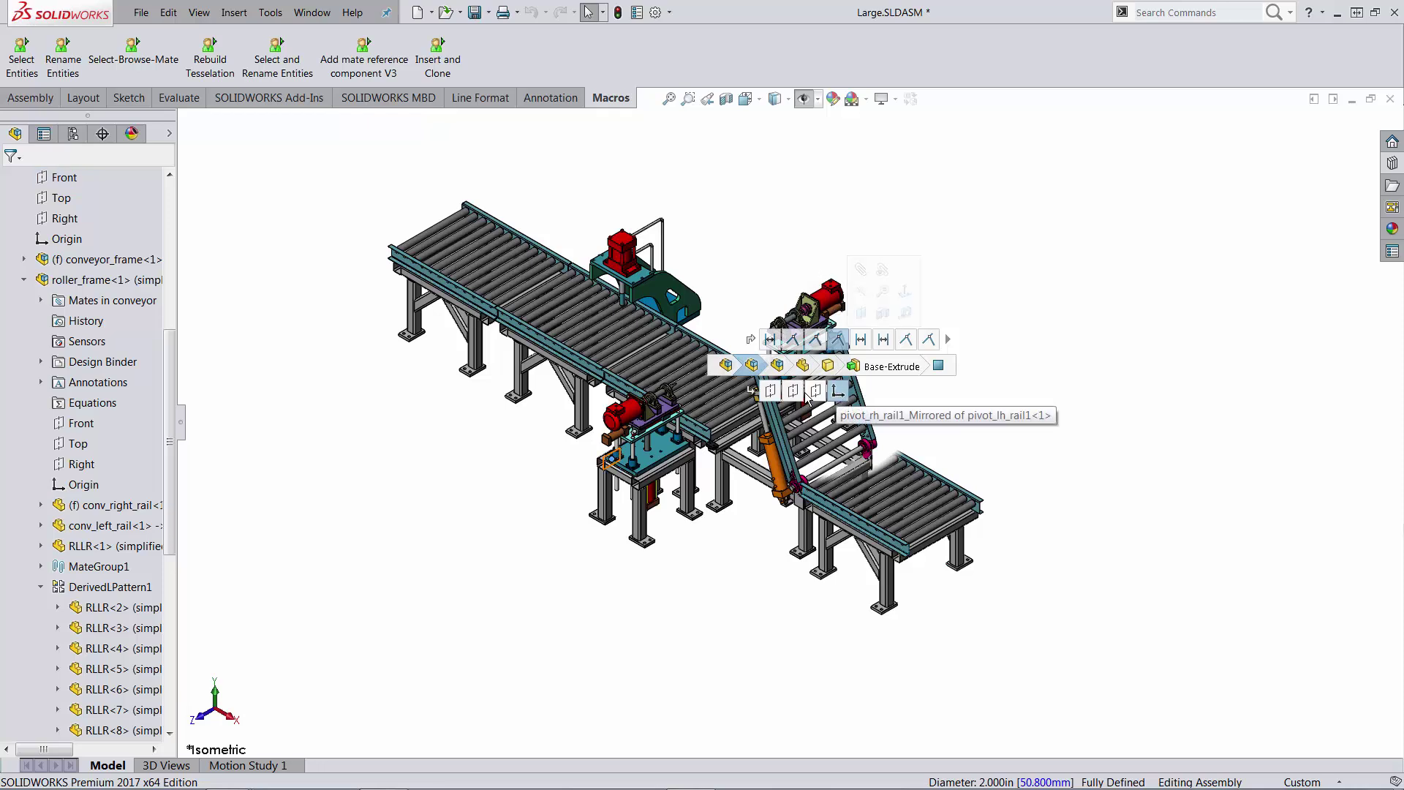
click(803, 365)
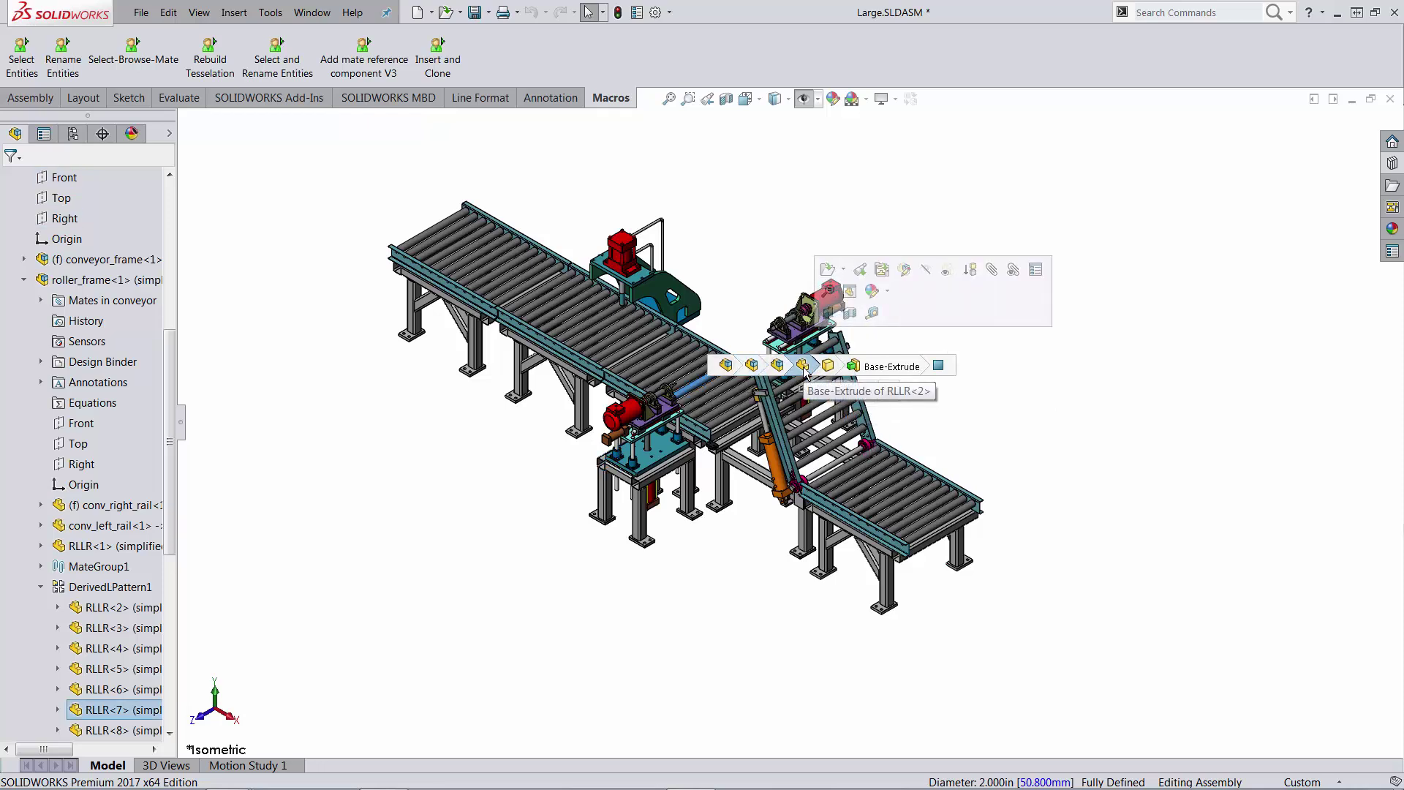
mouse_move(834, 368)
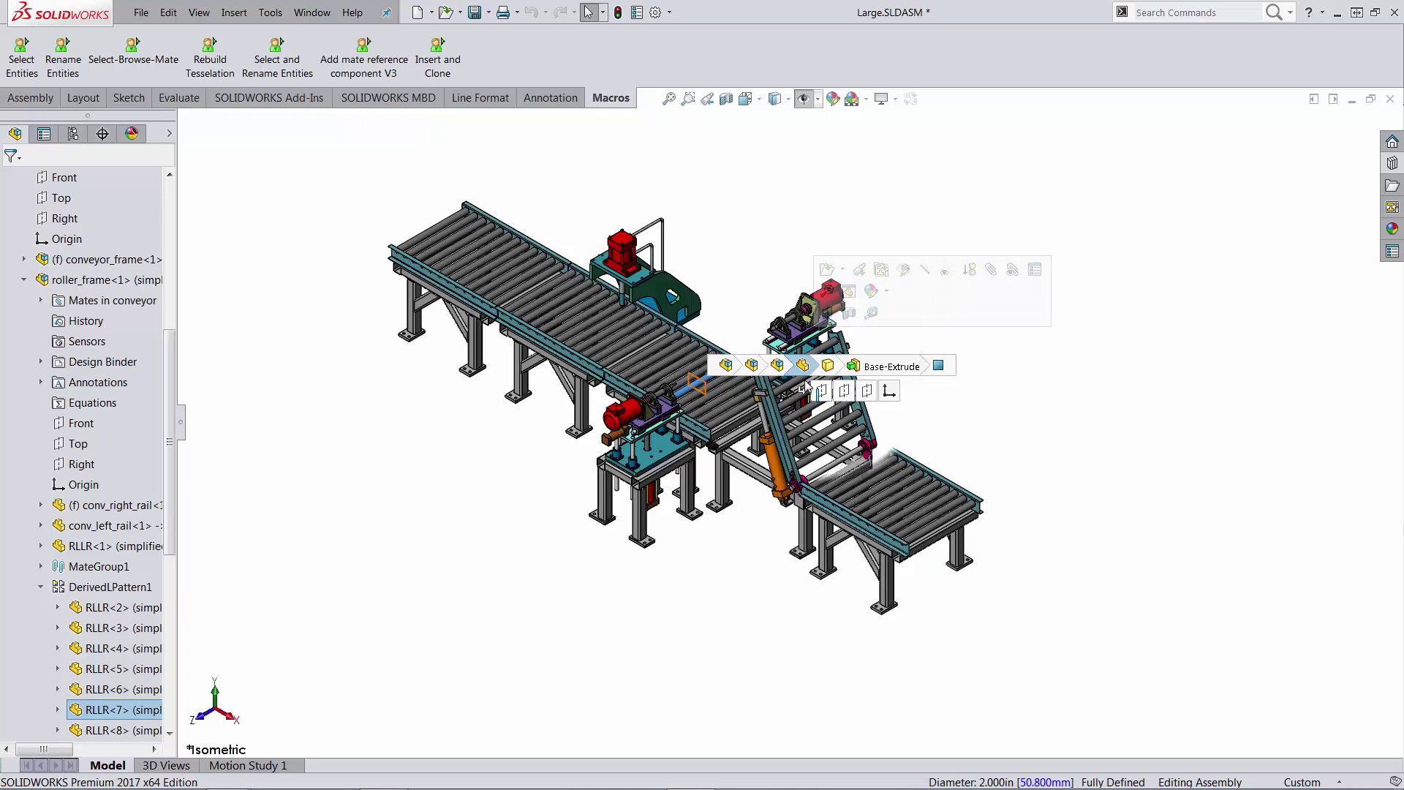
click(757, 369)
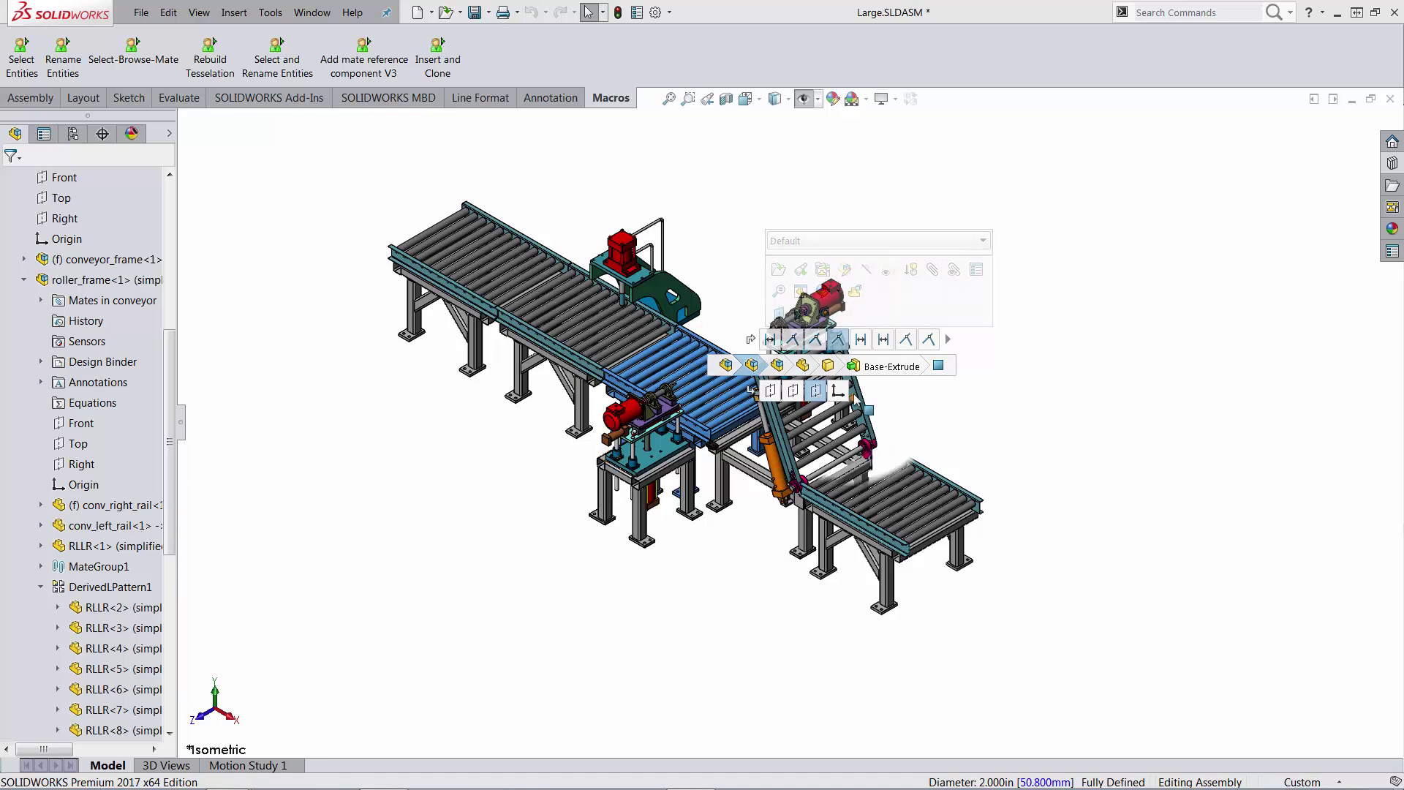
right_click(838, 392)
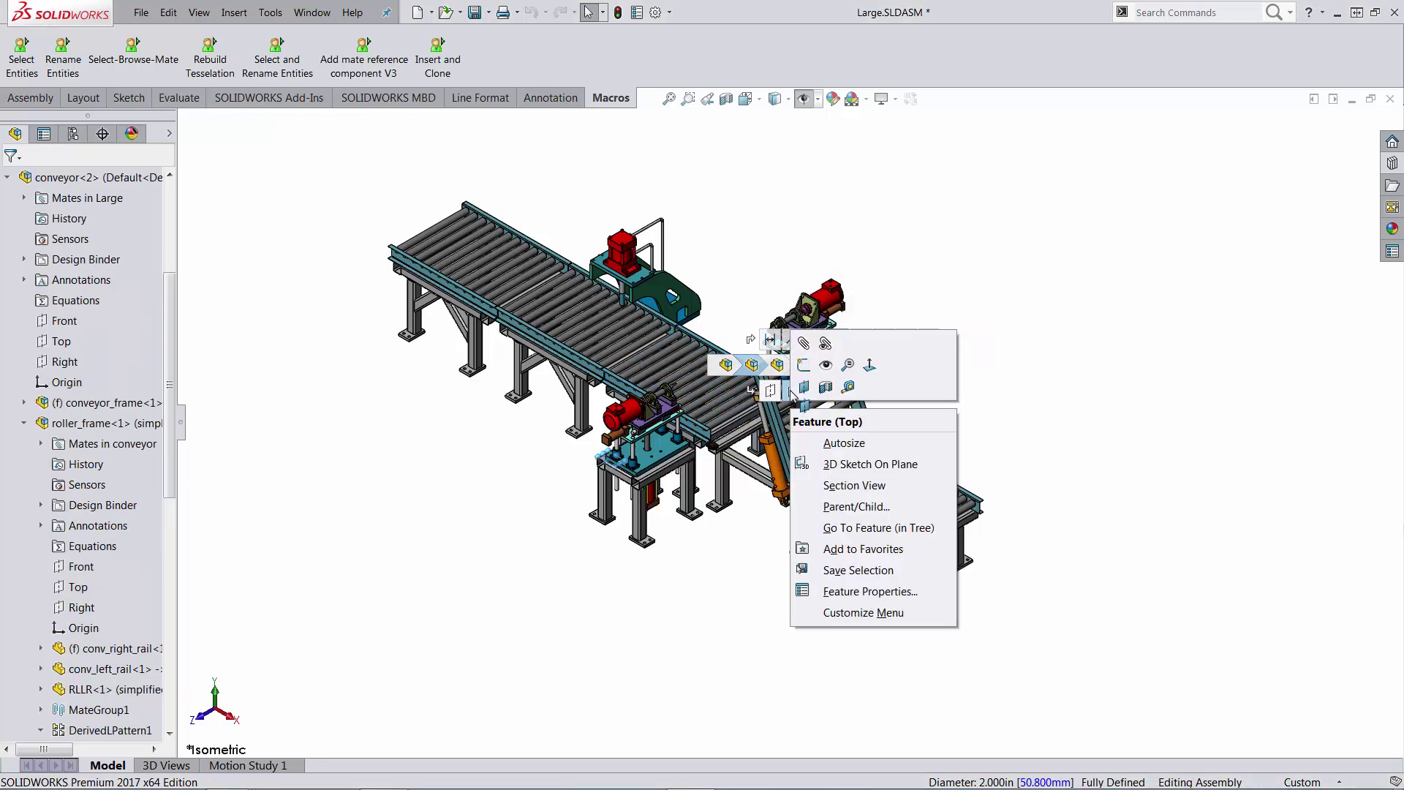